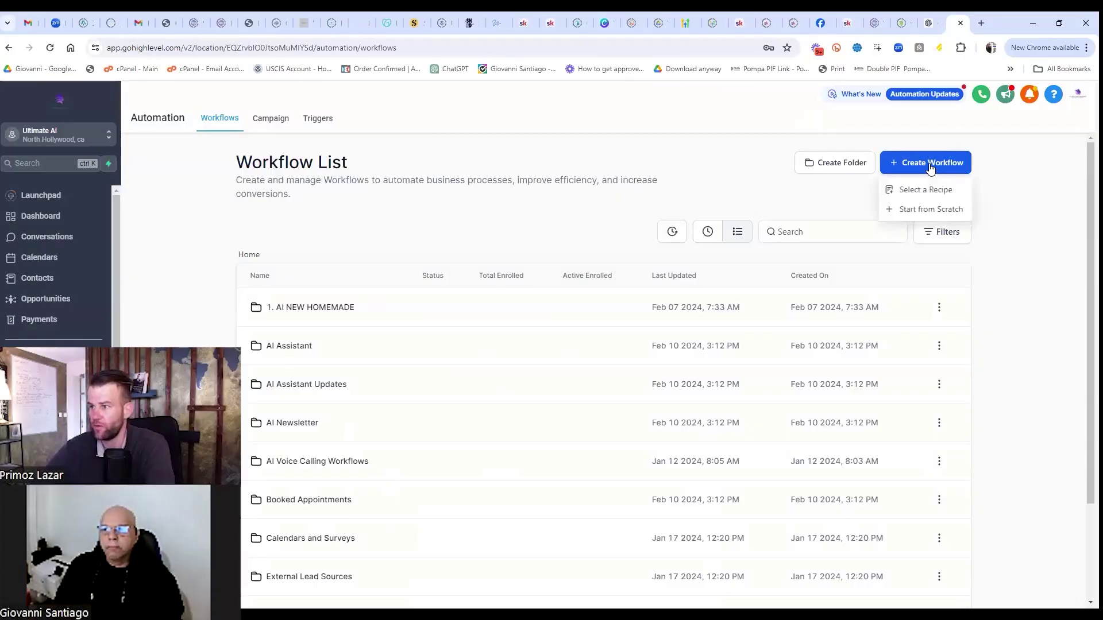
# Create a workflow from scratch named 'Paid → Send to Skool Access' and begin adding its trigger
pyautogui.click(911, 210)
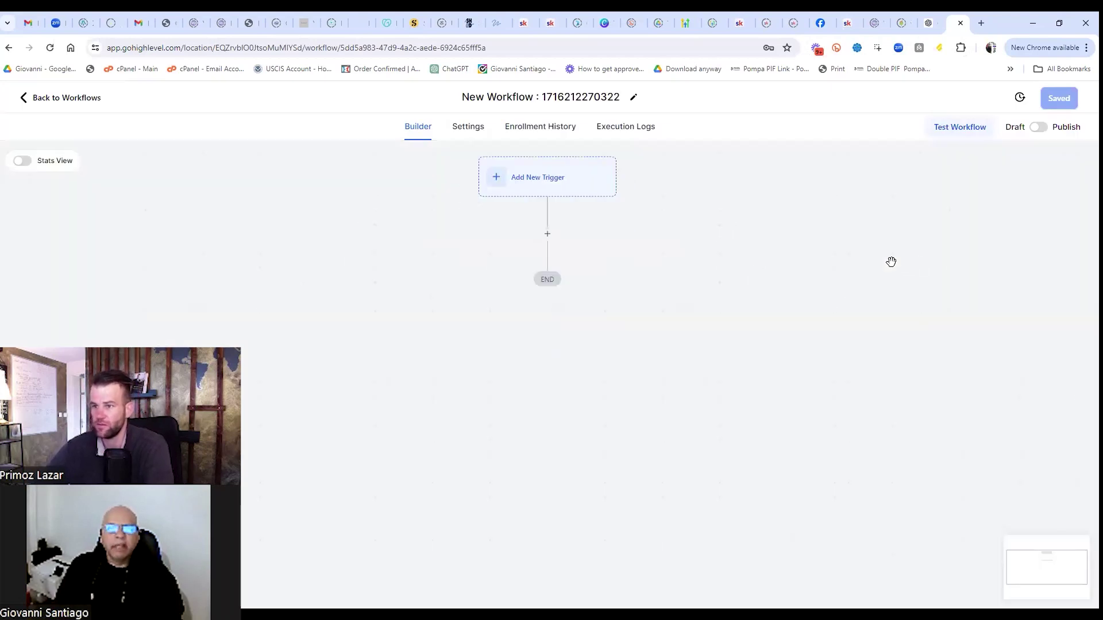
pyautogui.click(569, 97)
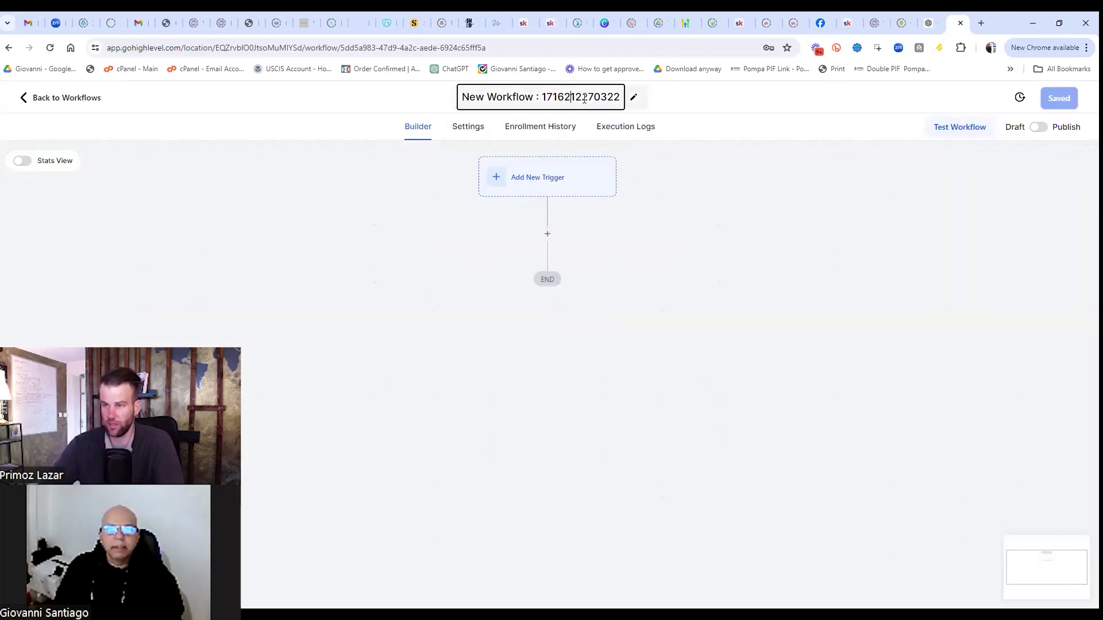
pyautogui.tripleClick(585, 97)
pyautogui.write('Paid')
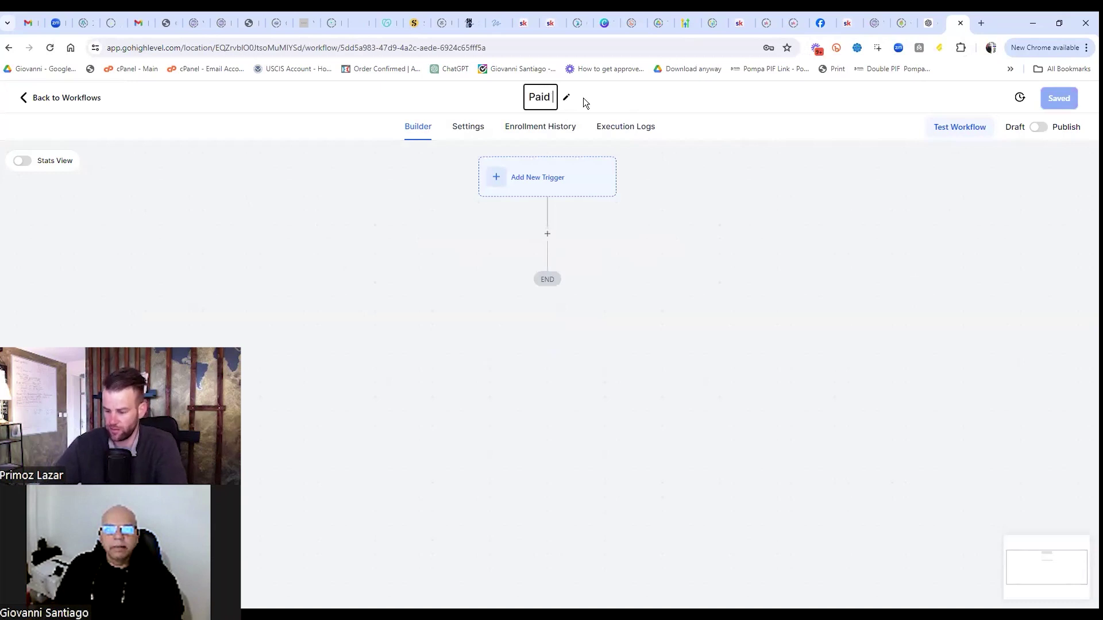
pyautogui.write(' -')
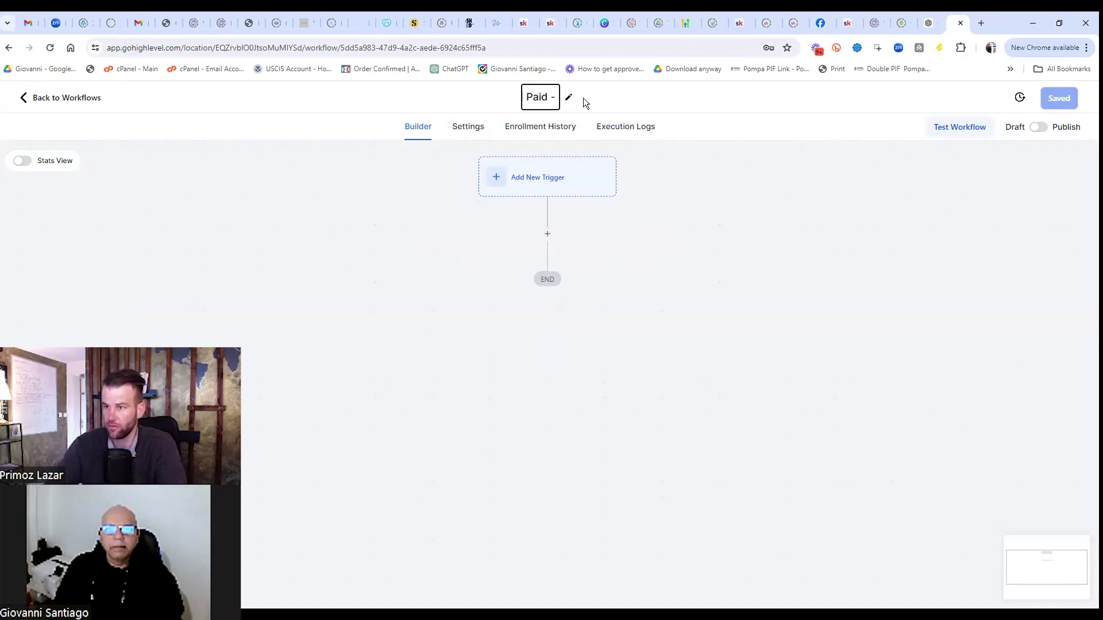
pyautogui.write('> Send to Skool Access')
pyautogui.press('Return')
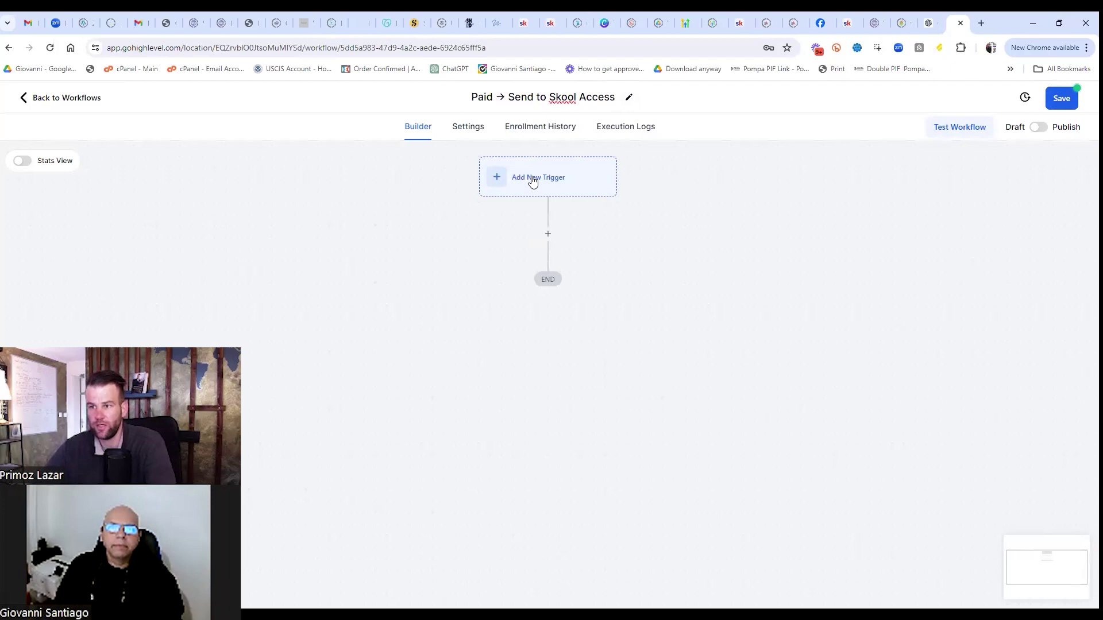
pyautogui.click(532, 187)
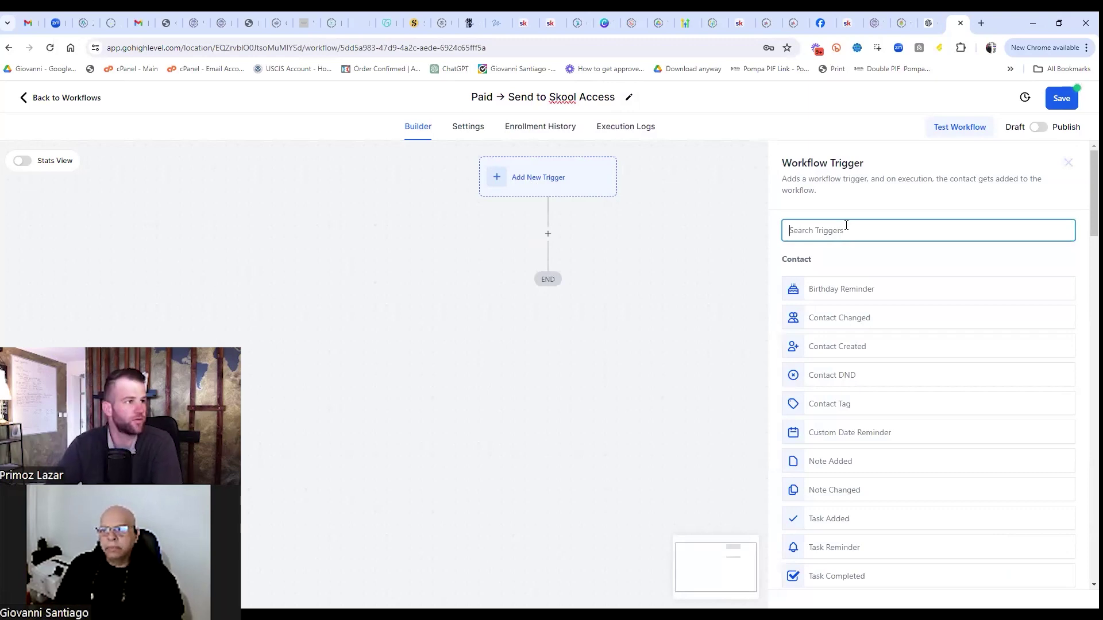
pyautogui.write('c')
pyautogui.write('r')
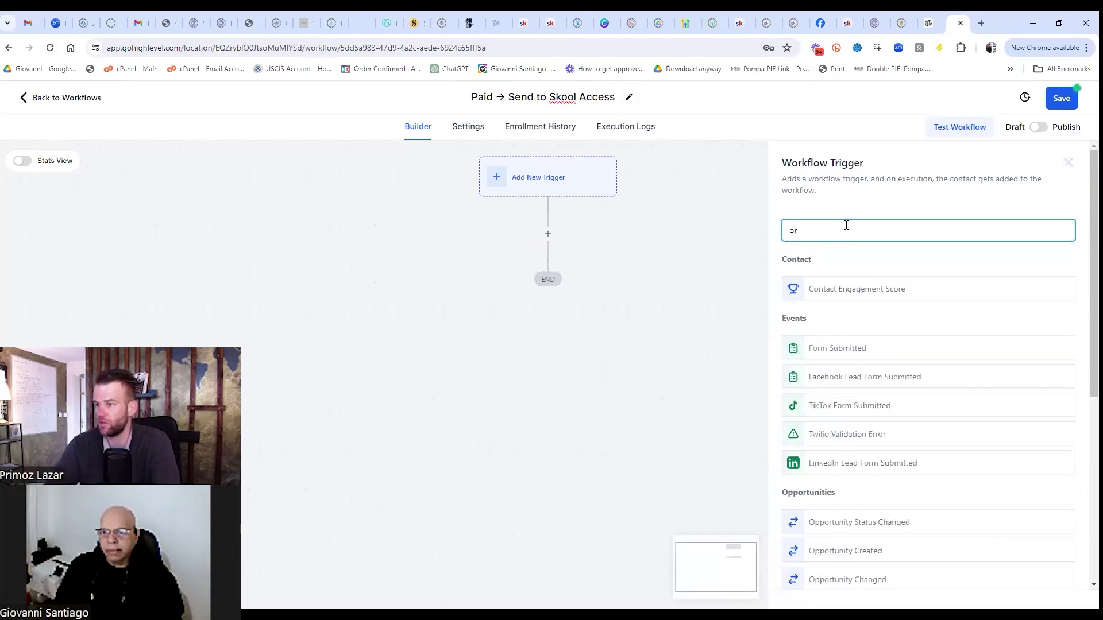
pyautogui.write('der')
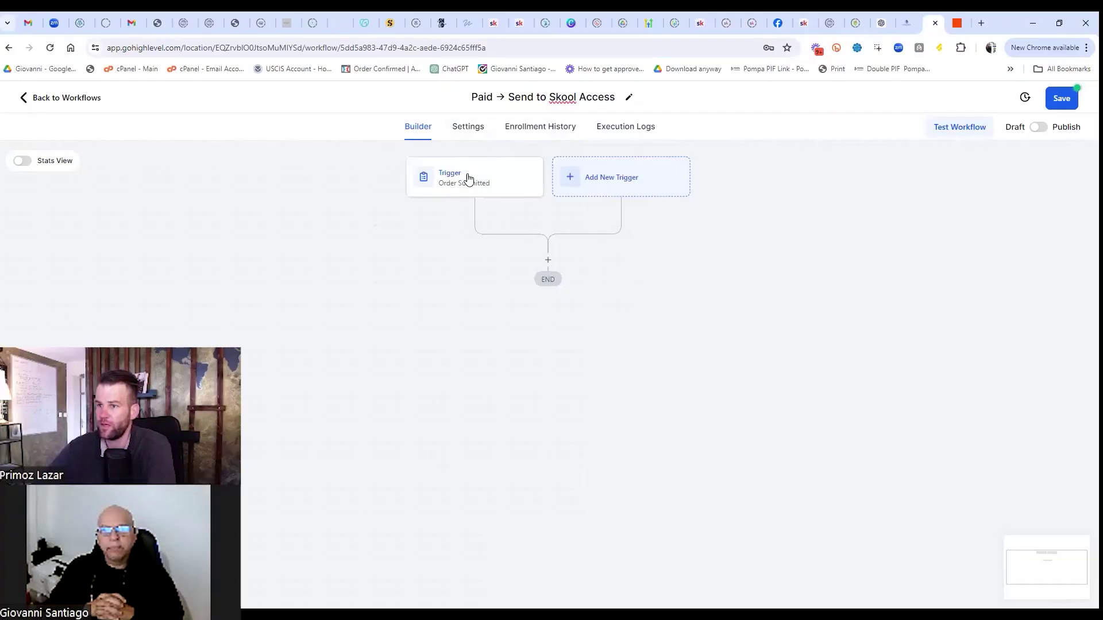
# Review the Order Submitted trigger's filter fields and close its settings without saving
pyautogui.click(472, 176)
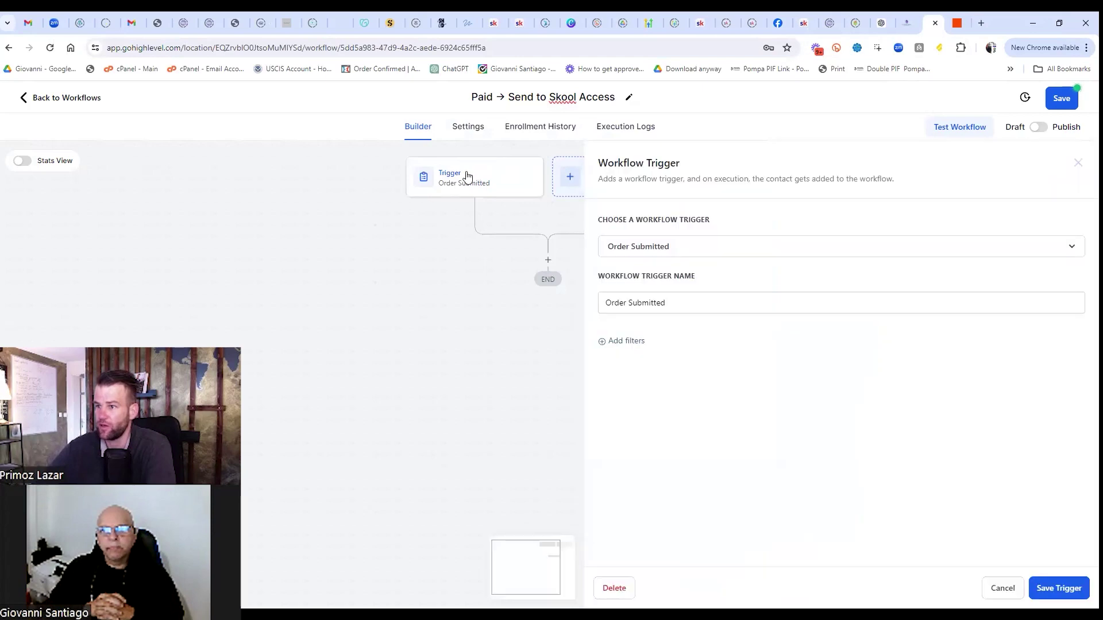
pyautogui.click(624, 341)
pyautogui.click(661, 360)
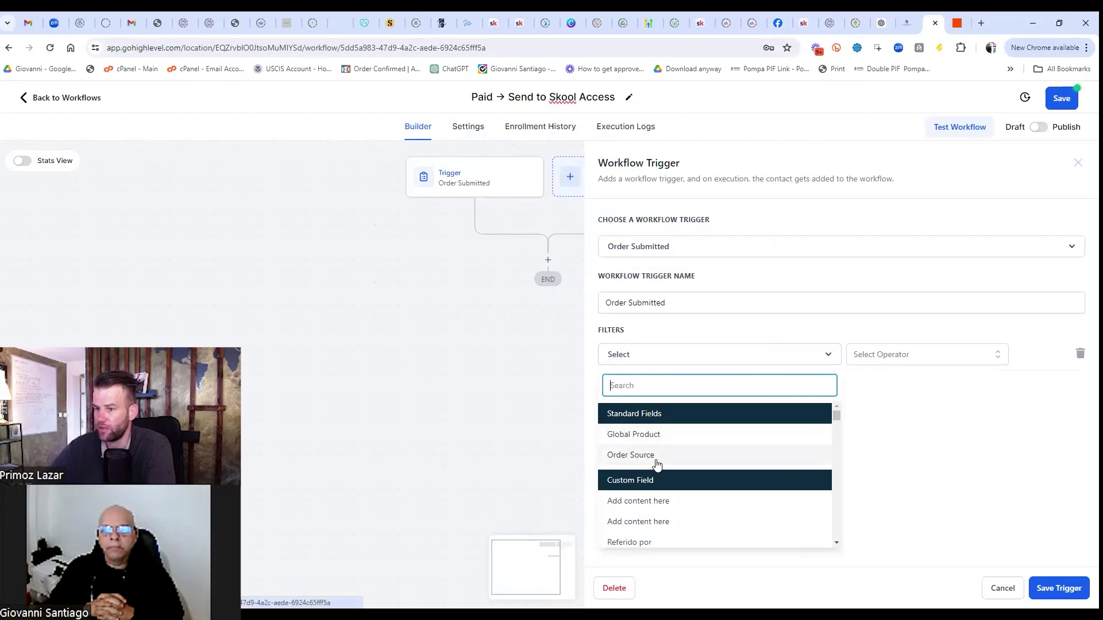
pyautogui.scroll(-1, 656, 466)
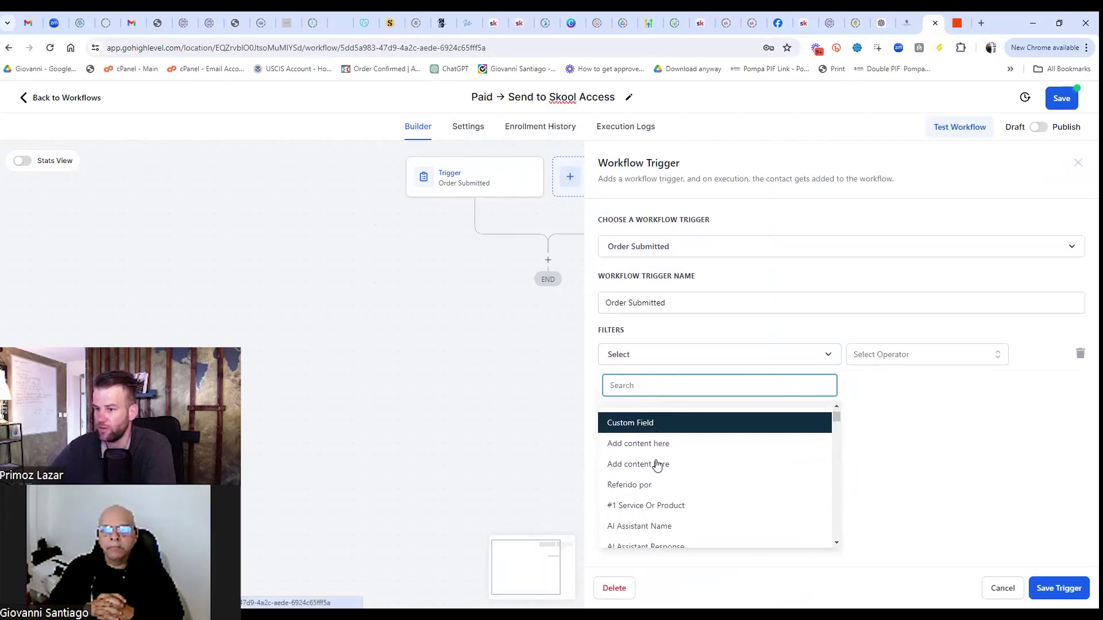
pyautogui.click(991, 588)
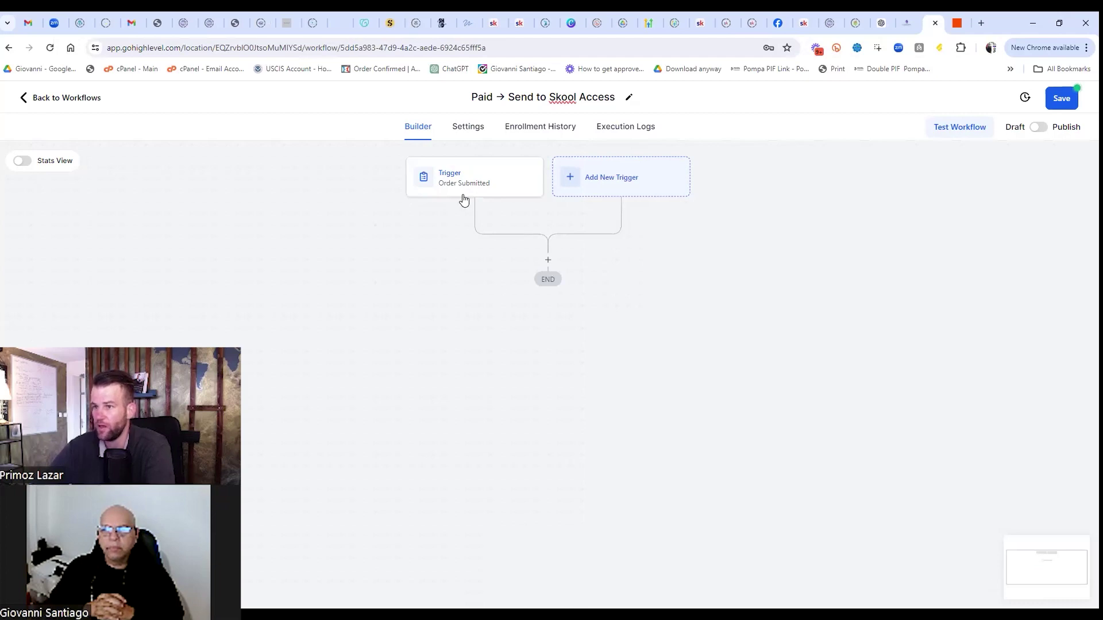
# Try a Contact Tag trigger filtered on Tag Added, then discard it after the missing-tag error
pyautogui.click(598, 182)
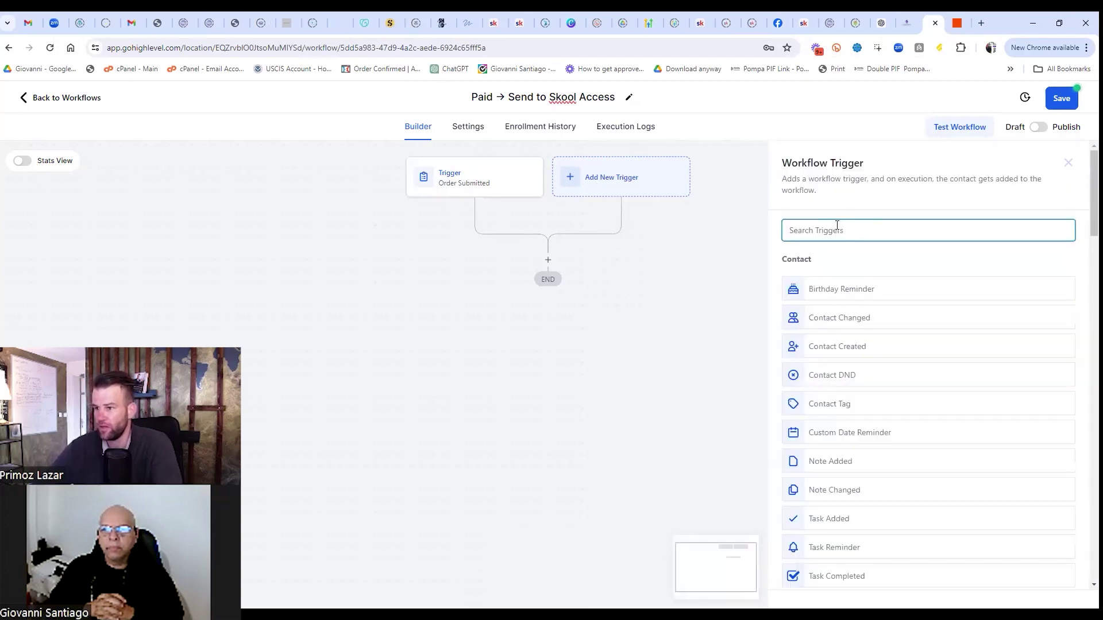
pyautogui.write('tag')
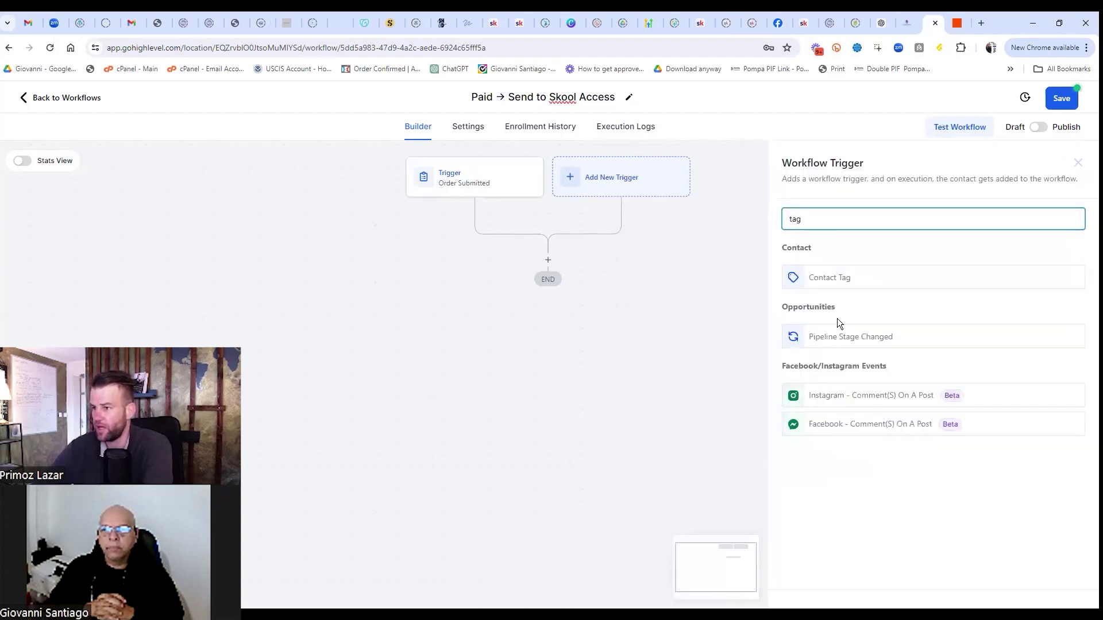
pyautogui.click(839, 280)
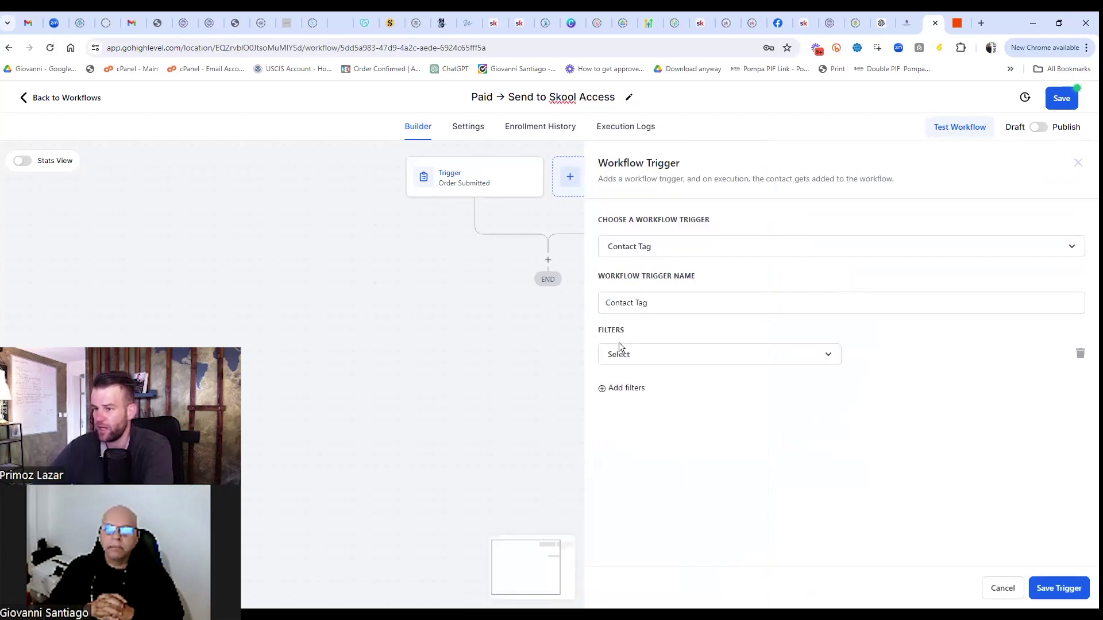
pyautogui.click(621, 355)
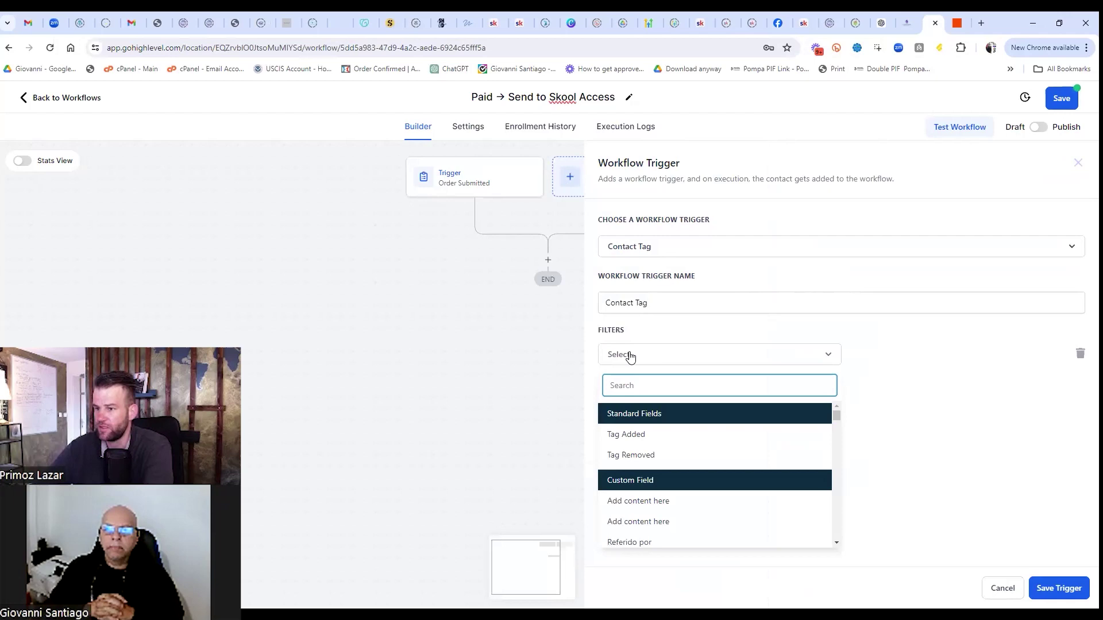
pyautogui.click(645, 438)
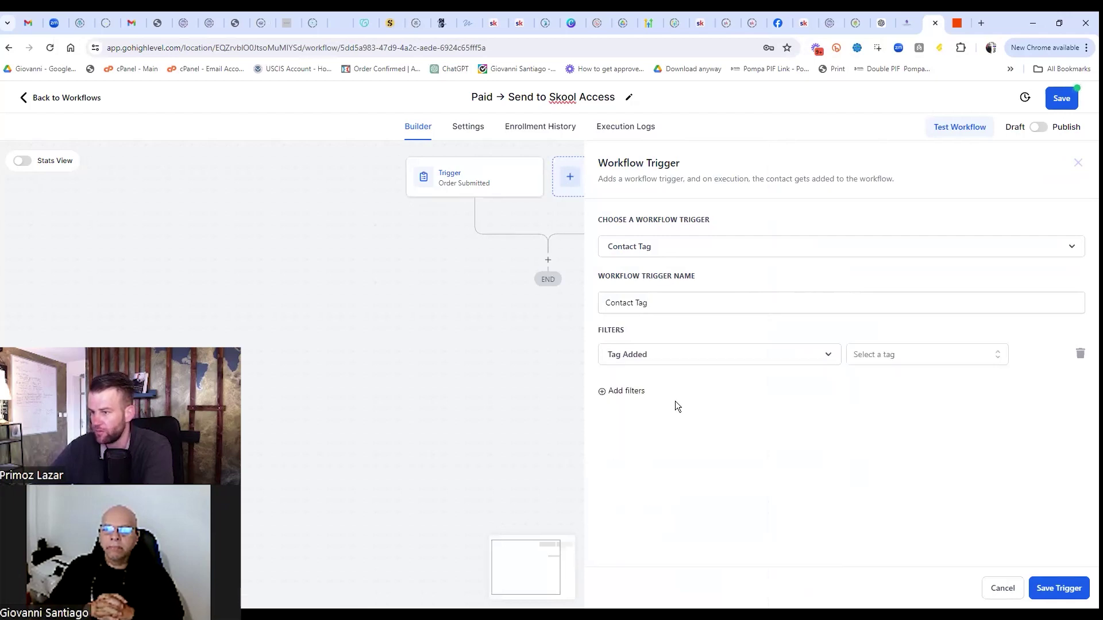
pyautogui.click(904, 362)
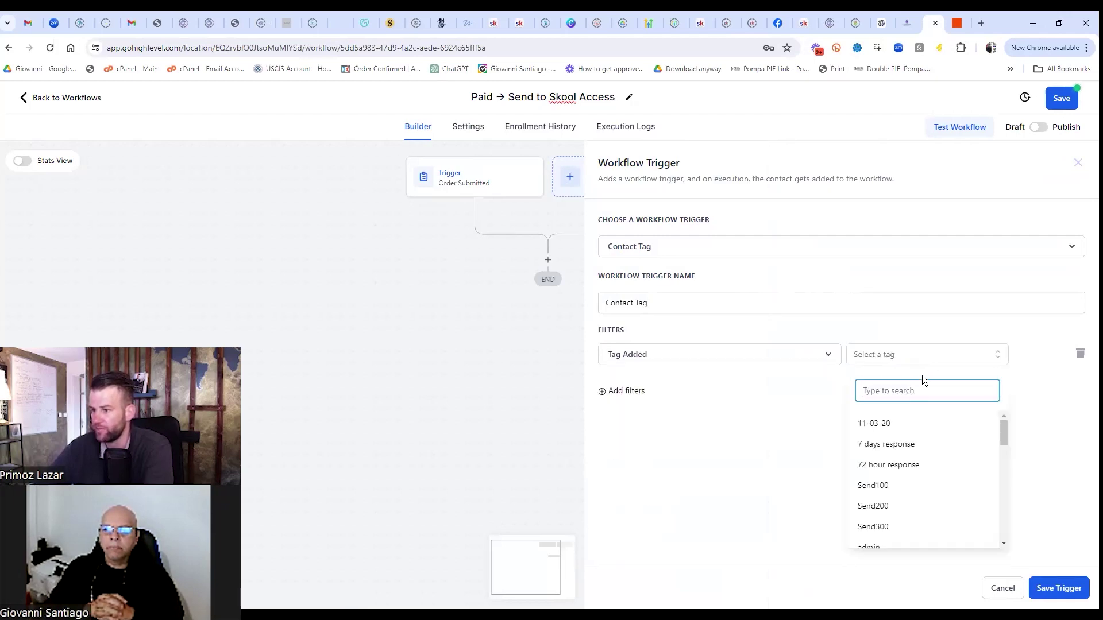
pyautogui.click(763, 460)
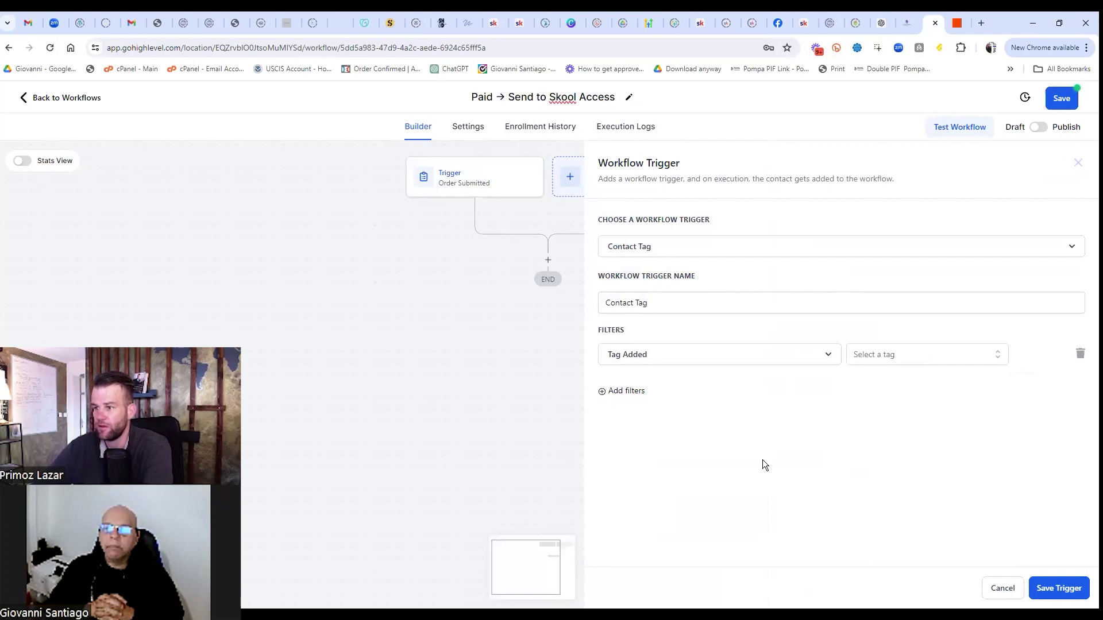
pyautogui.click(1054, 591)
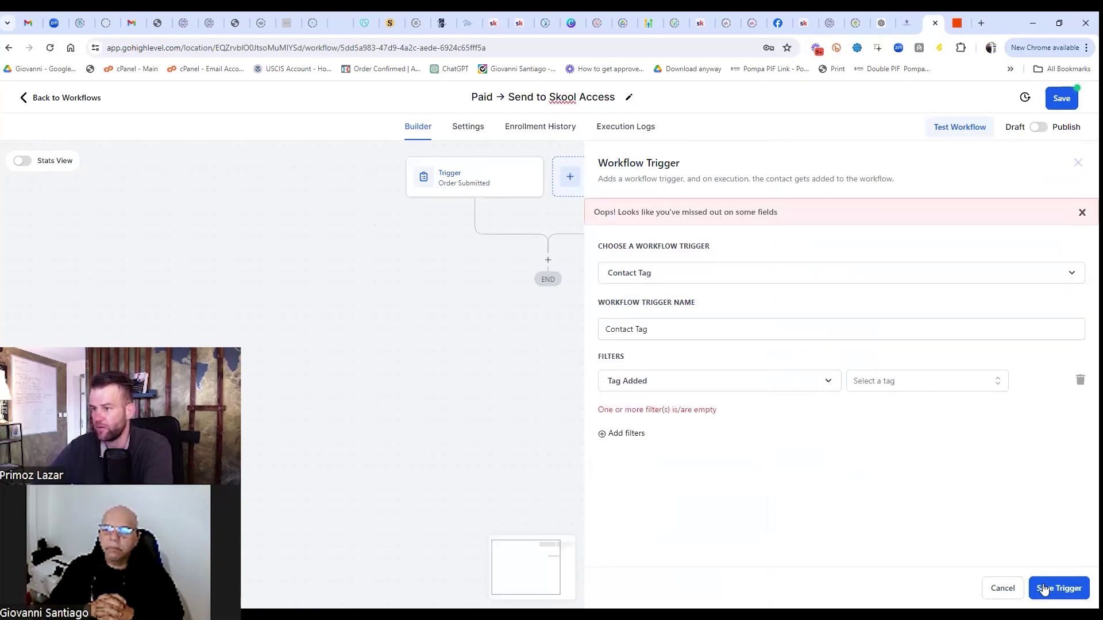
pyautogui.click(1003, 590)
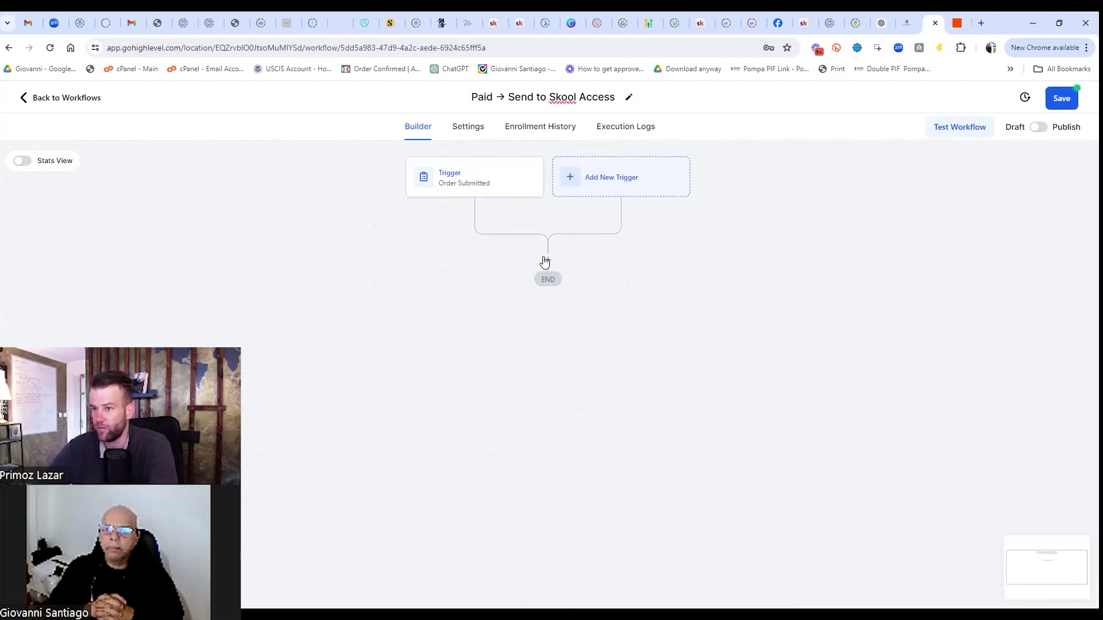
# Add a Webhook (POST) action after the trigger and head to Zapier's My Zaps for the URL
pyautogui.click(548, 261)
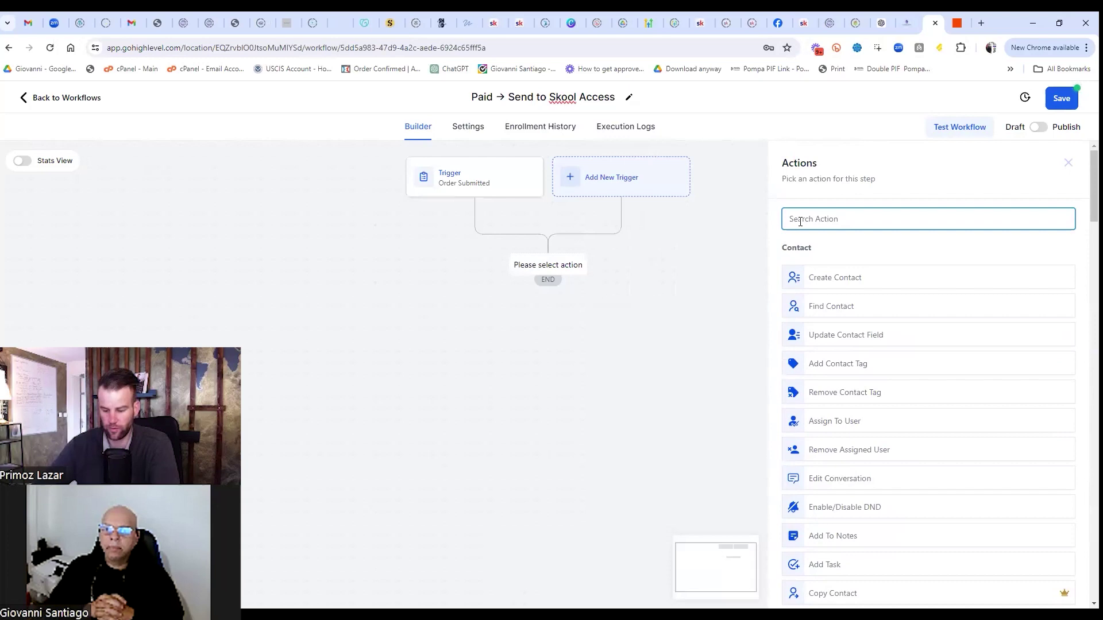
pyautogui.write('webh')
pyautogui.click(832, 270)
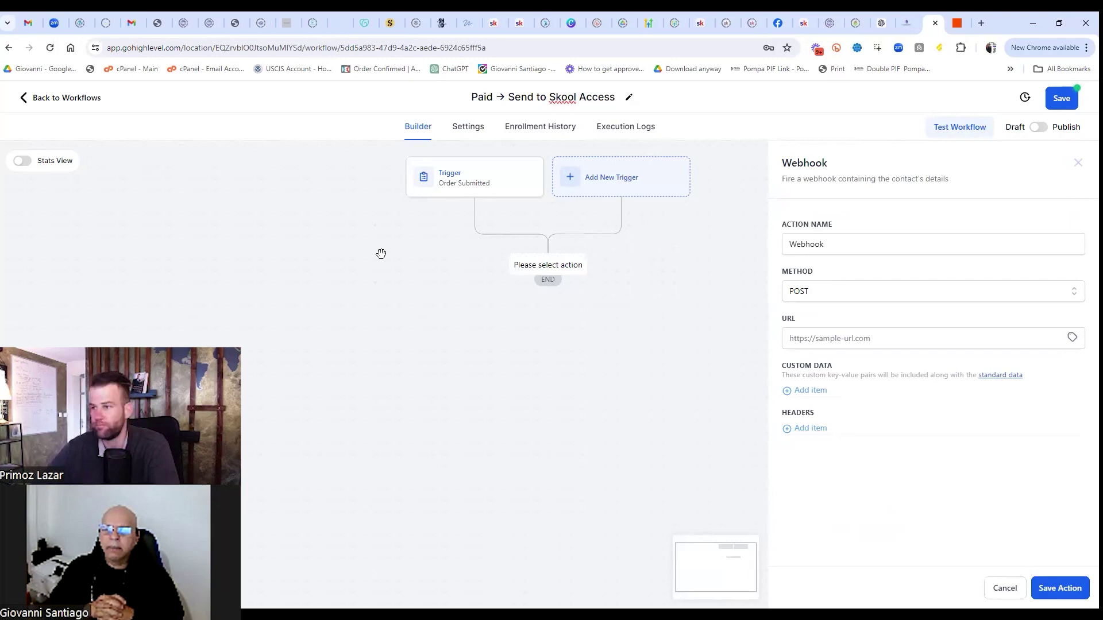
pyautogui.click(820, 336)
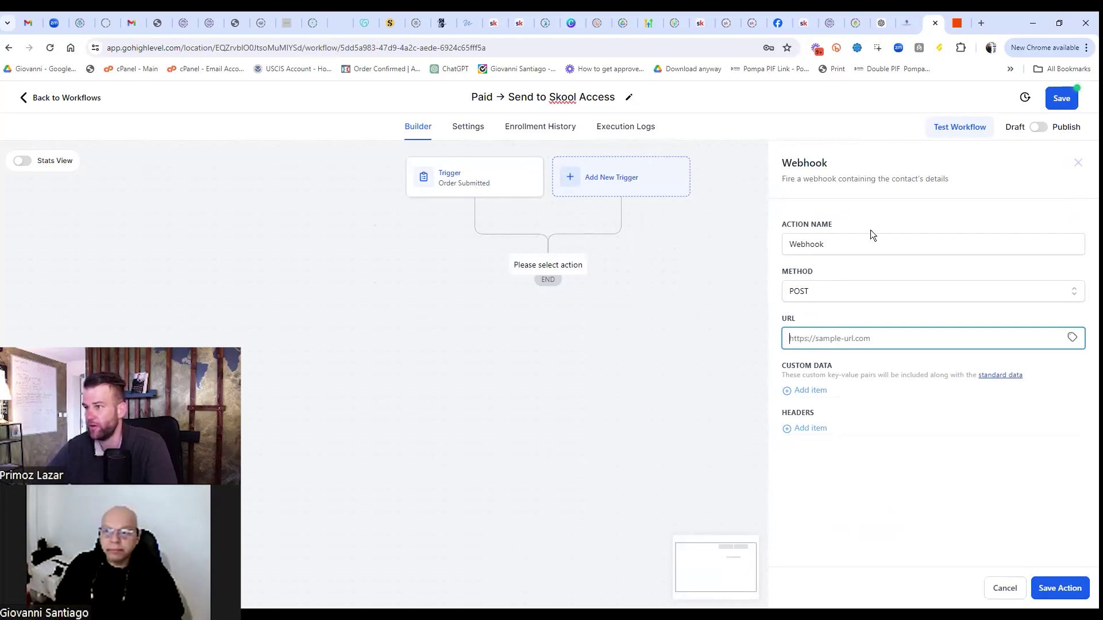
pyautogui.click(955, 25)
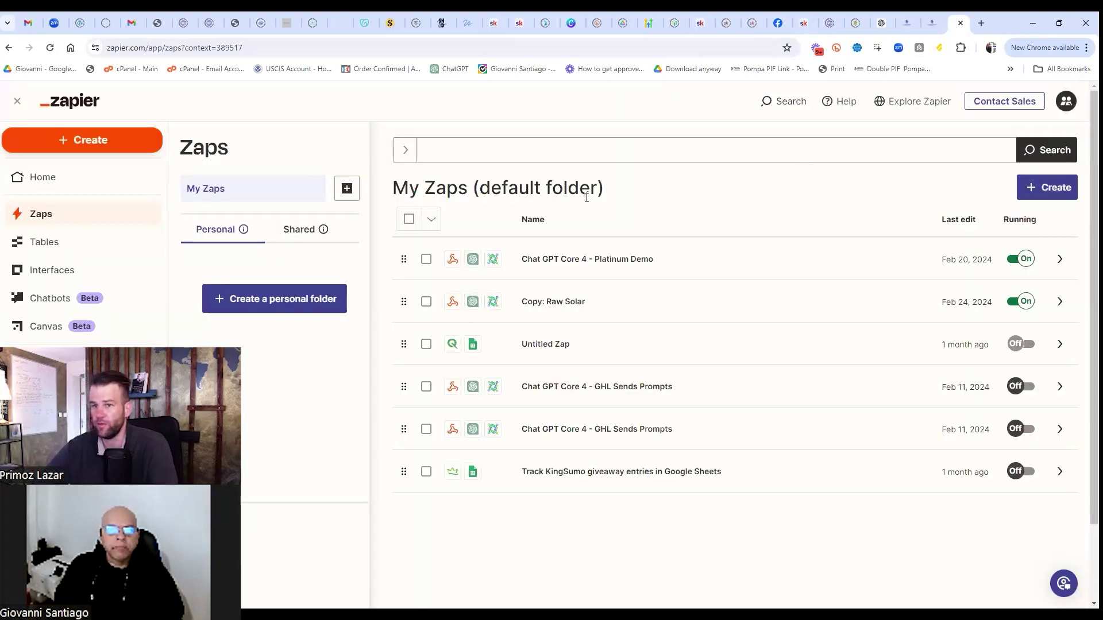
# Build a new zap triggered by Webhooks by Zapier's Catch Hook and reach its test stage
pyautogui.click(1068, 189)
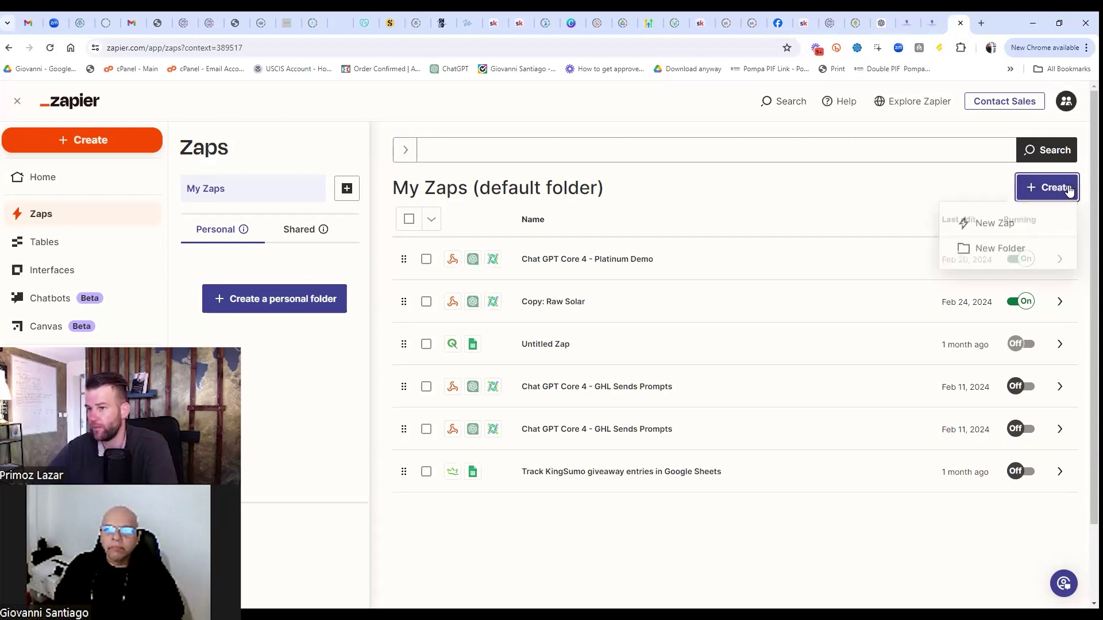
pyautogui.click(974, 223)
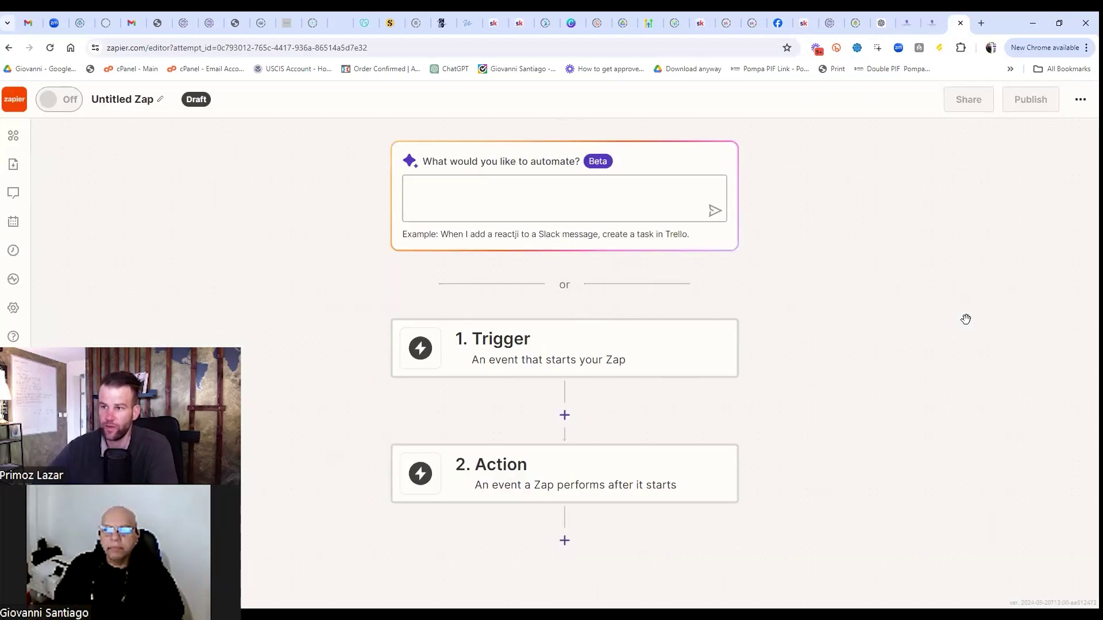
pyautogui.click(511, 344)
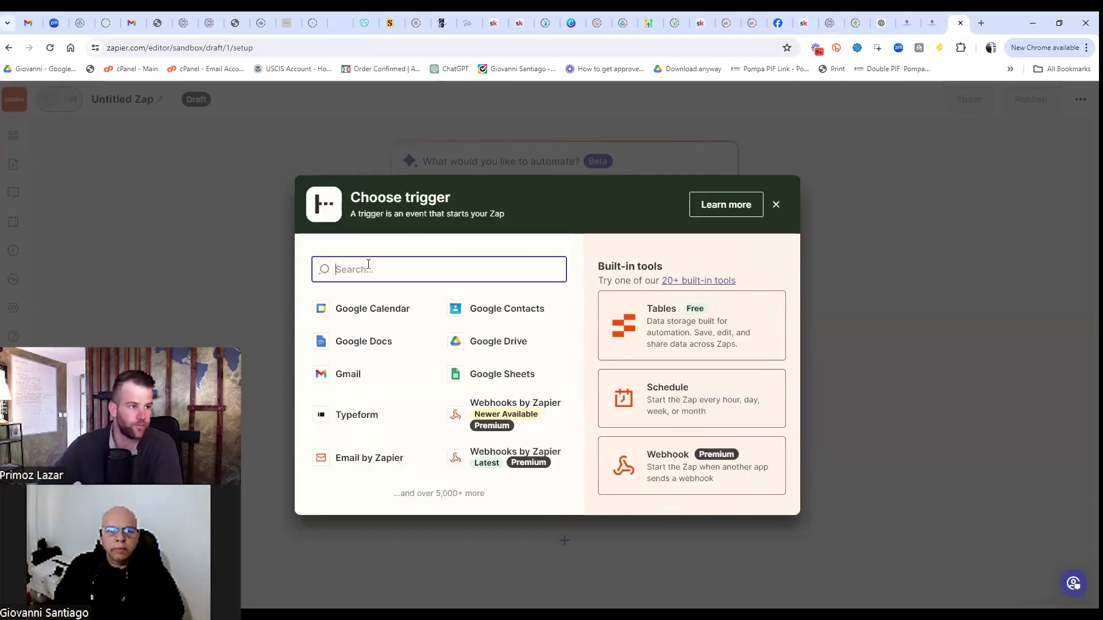
pyautogui.write('catch hook')
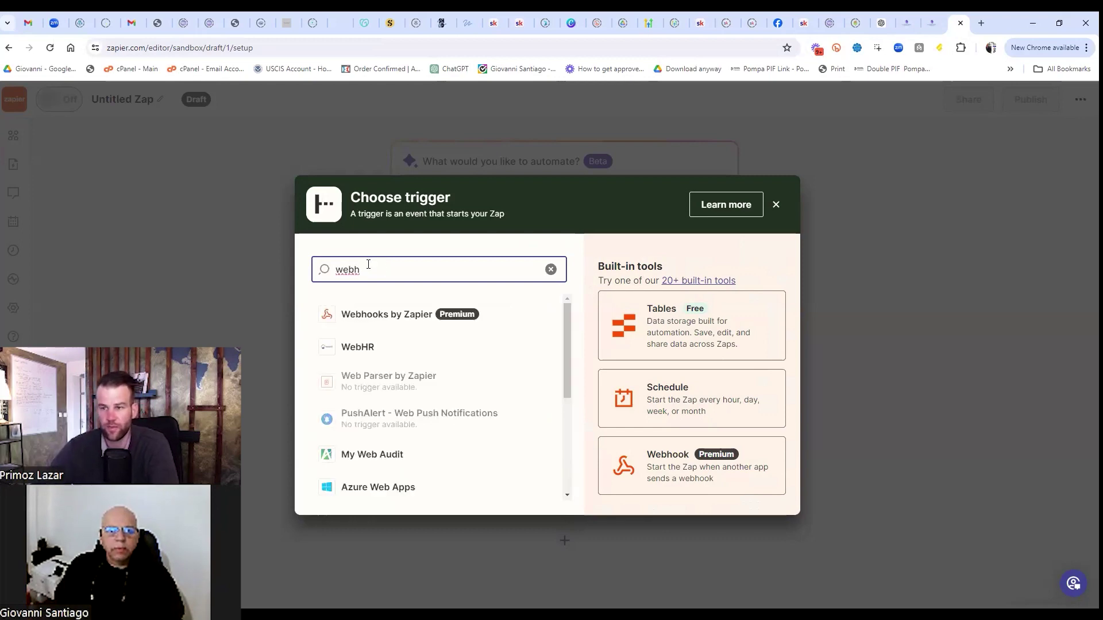
pyautogui.click(377, 318)
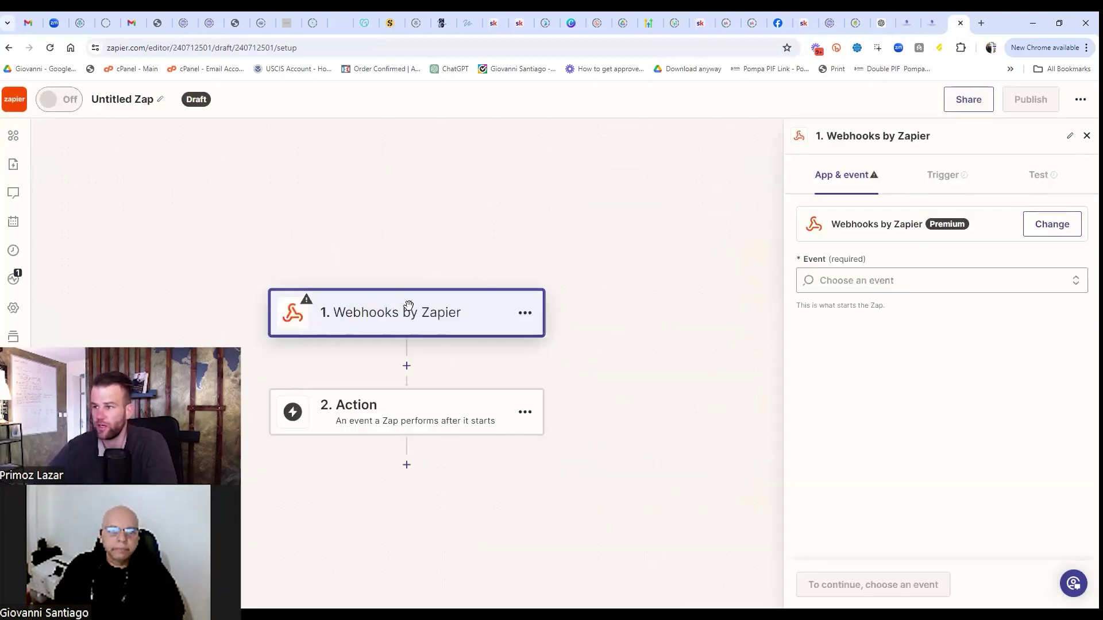
pyautogui.click(855, 282)
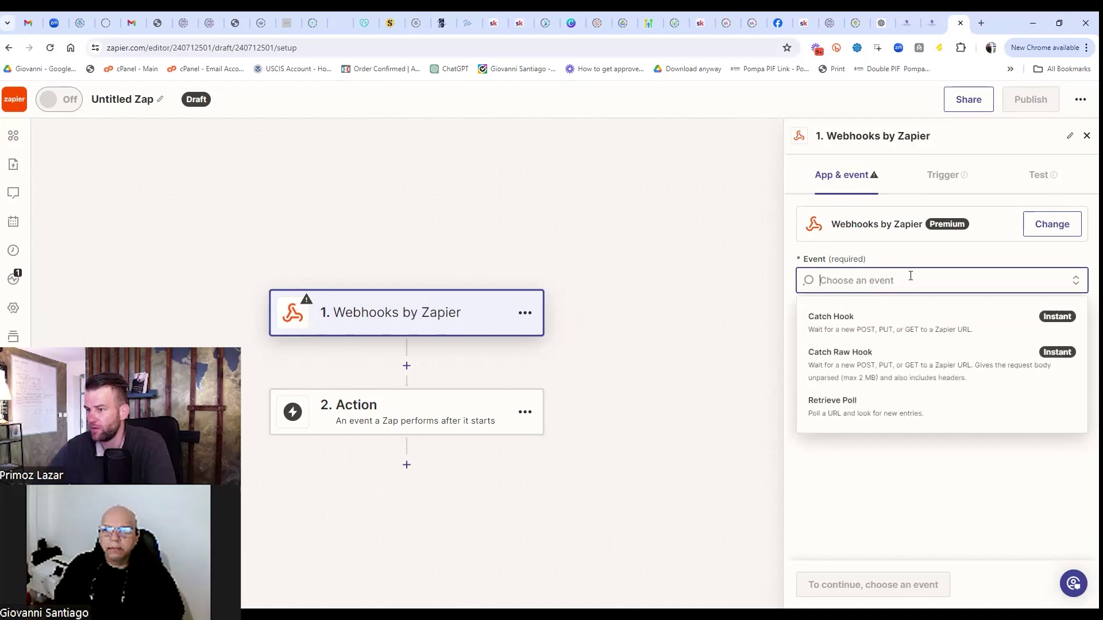
pyautogui.click(843, 324)
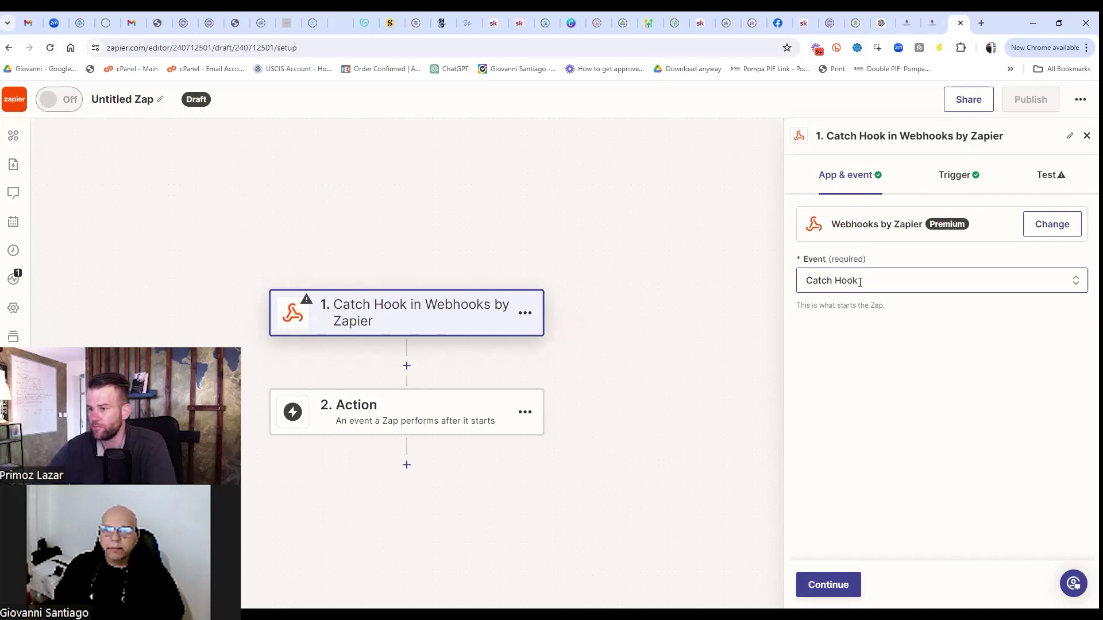
pyautogui.click(841, 587)
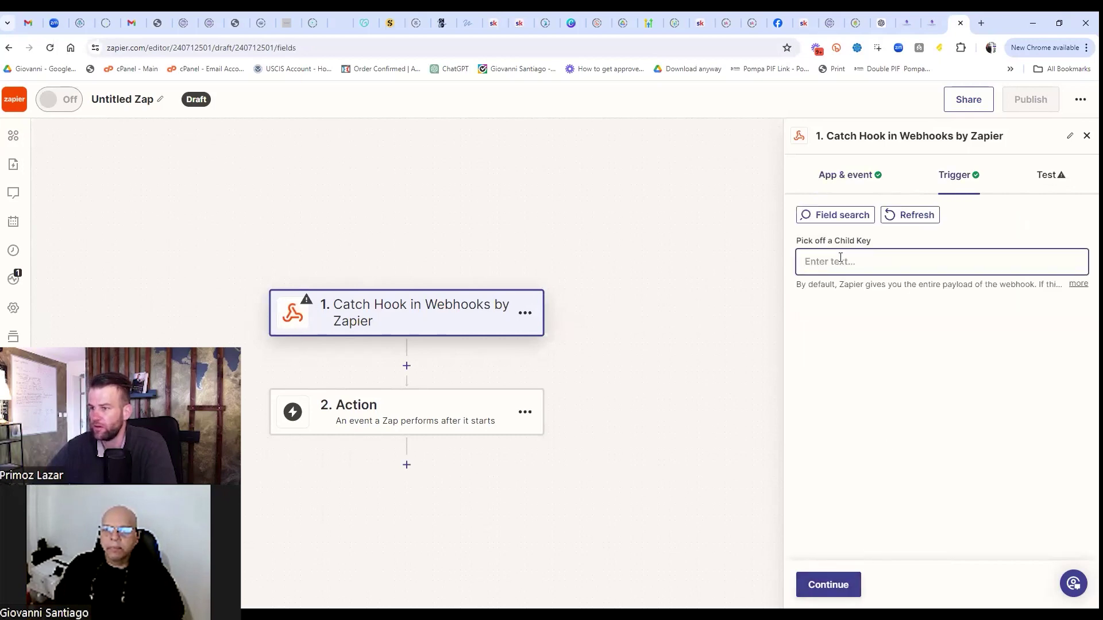
pyautogui.click(828, 585)
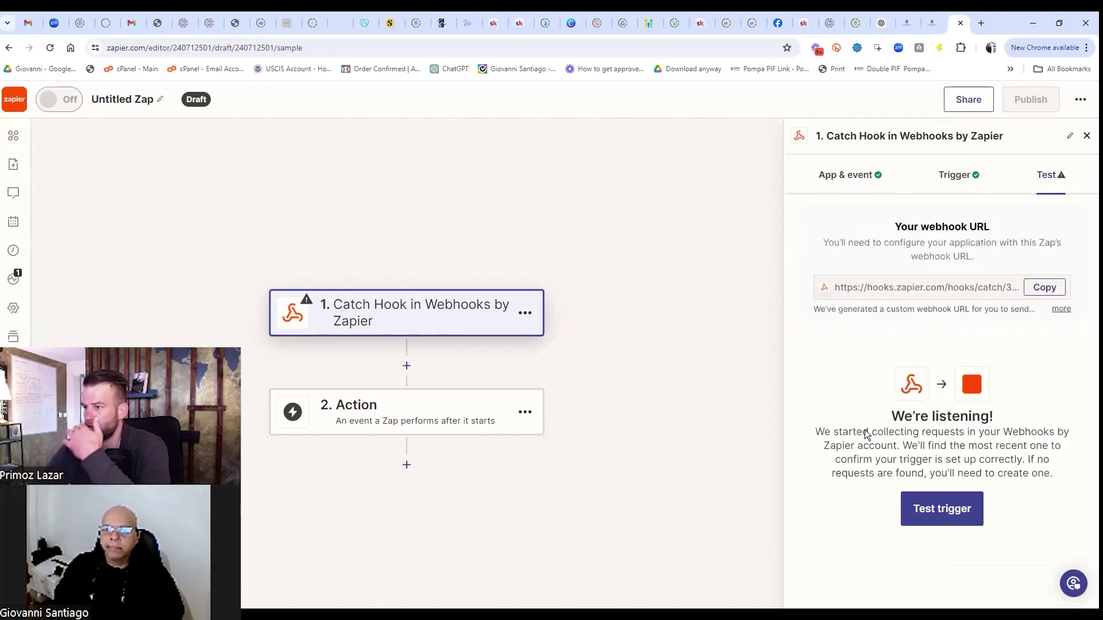
# Copy the zap's hook URL and paste it into the GoHighLevel Webhook action's URL field
pyautogui.click(1040, 288)
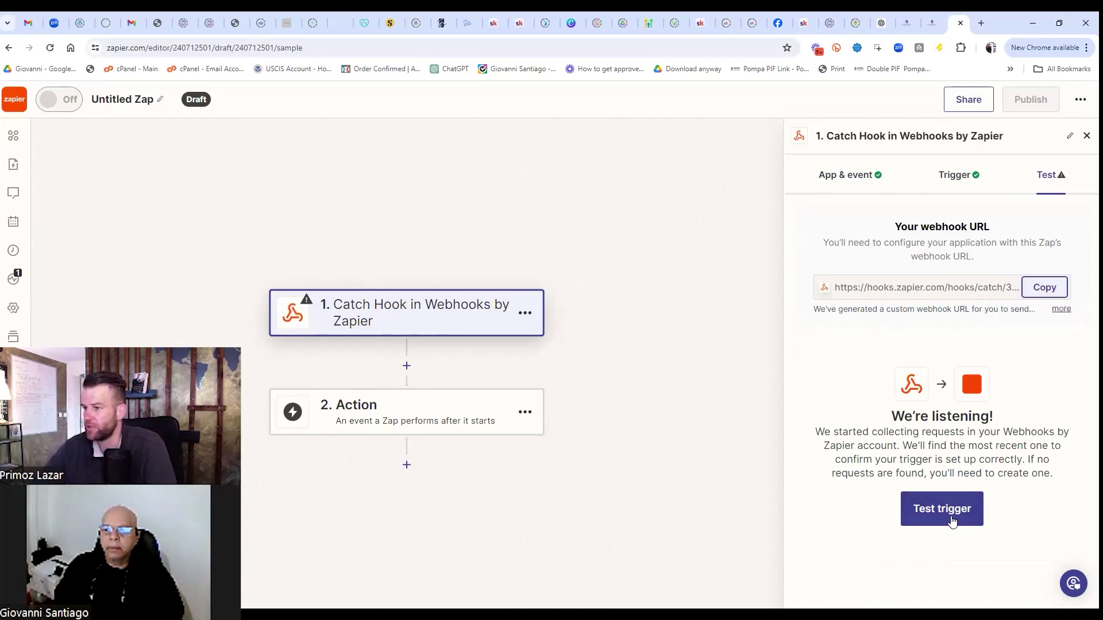
pyautogui.click(929, 27)
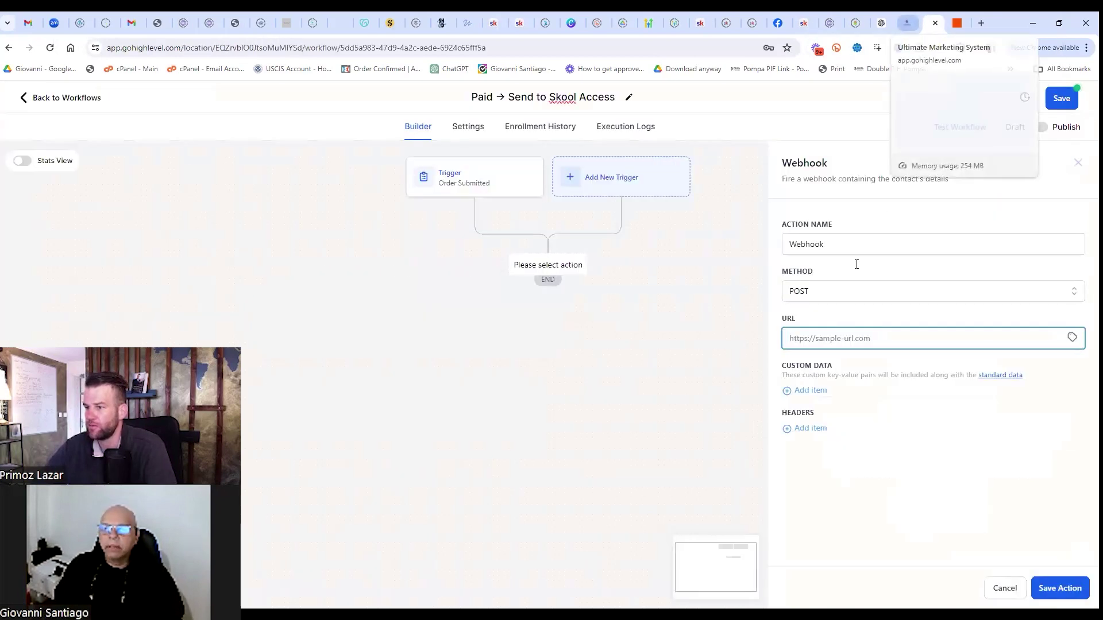
pyautogui.hotkey('ctrl', 'v')
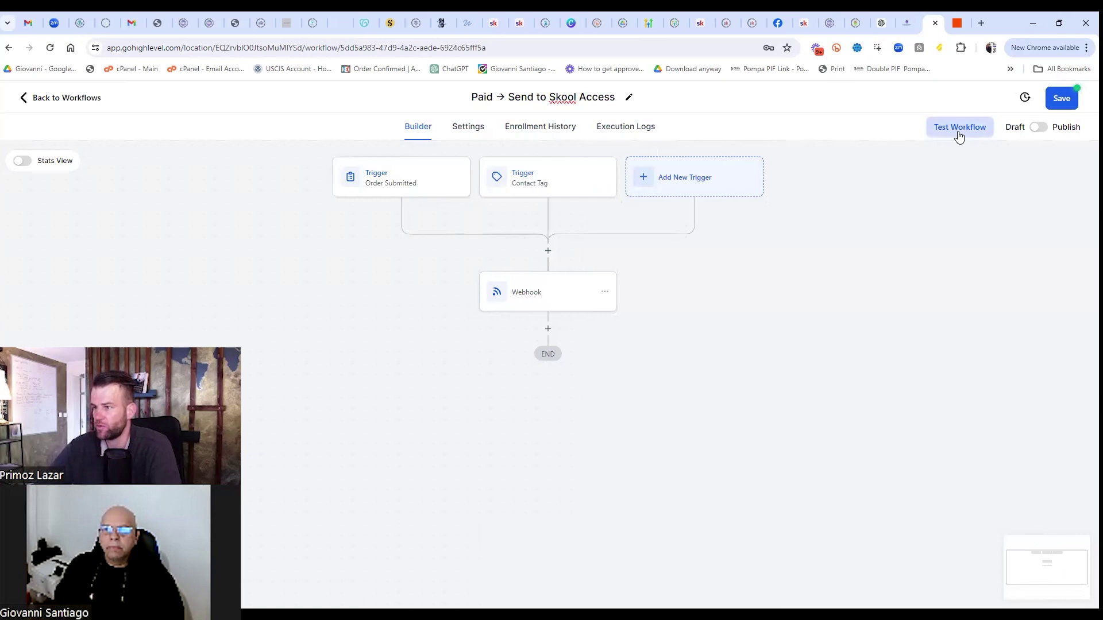
# Test-run the workflow for the matching contact so the webhook fires
pyautogui.click(958, 137)
pyautogui.click(808, 246)
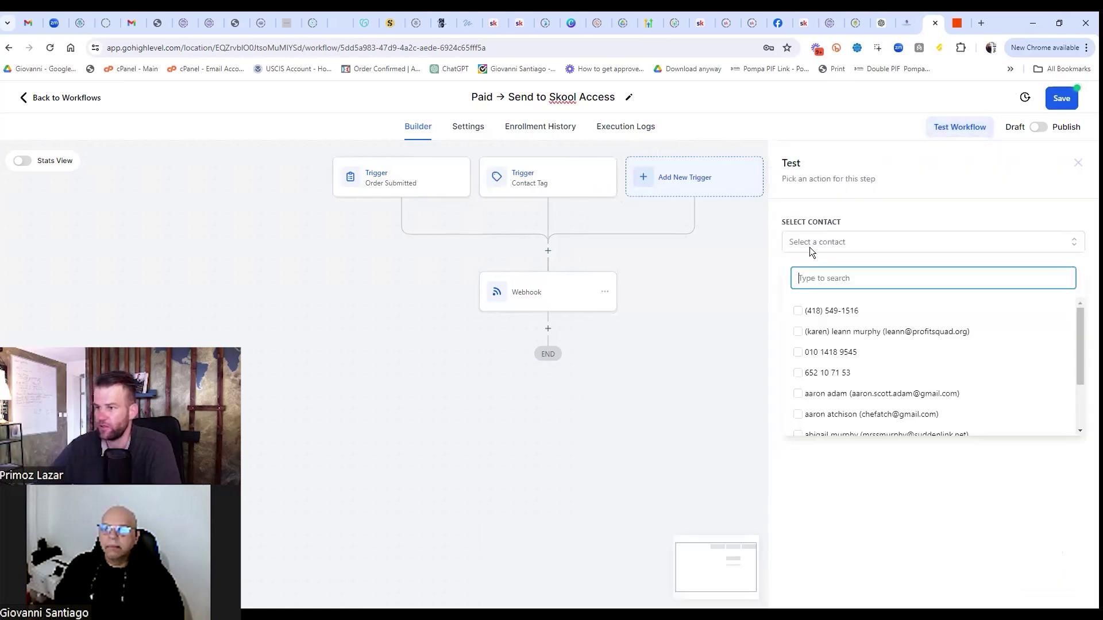
pyautogui.write('primoz')
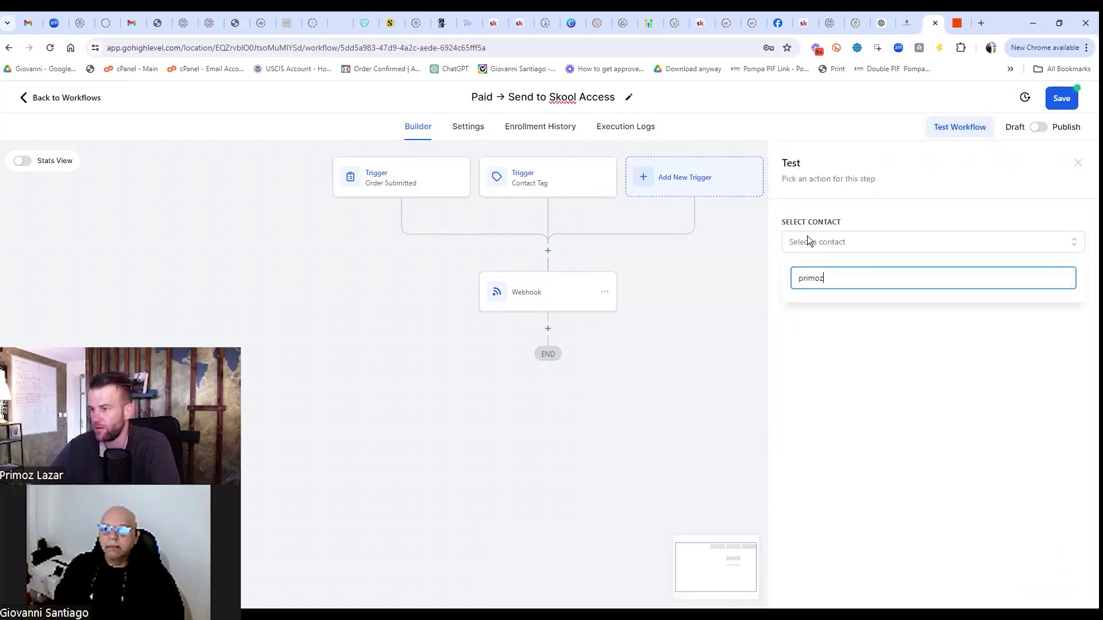
pyautogui.click(826, 312)
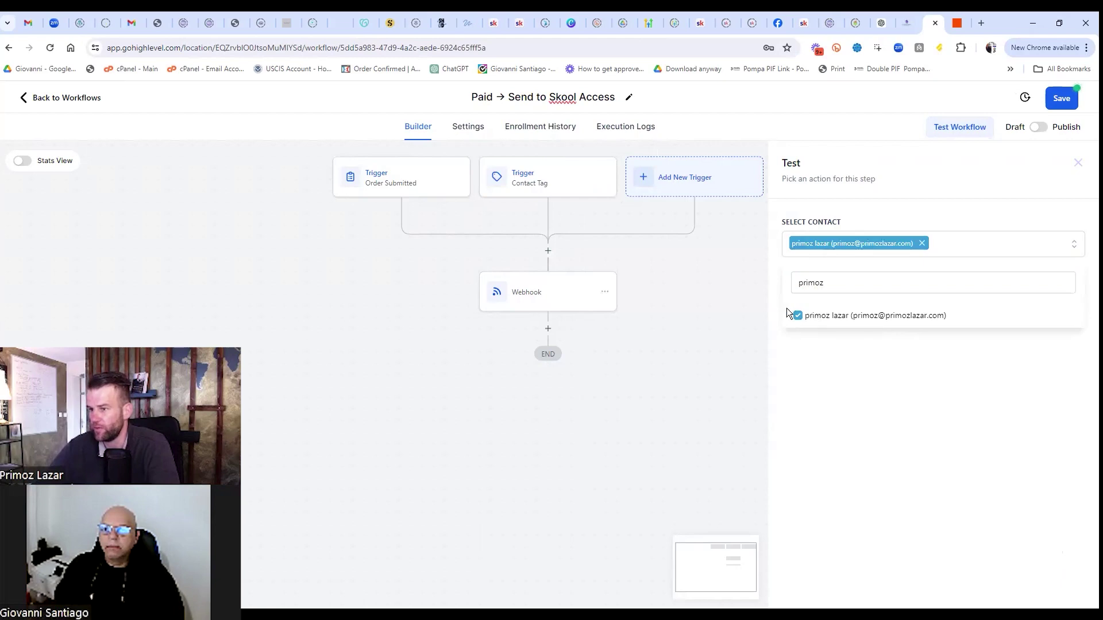
pyautogui.click(871, 380)
pyautogui.click(805, 283)
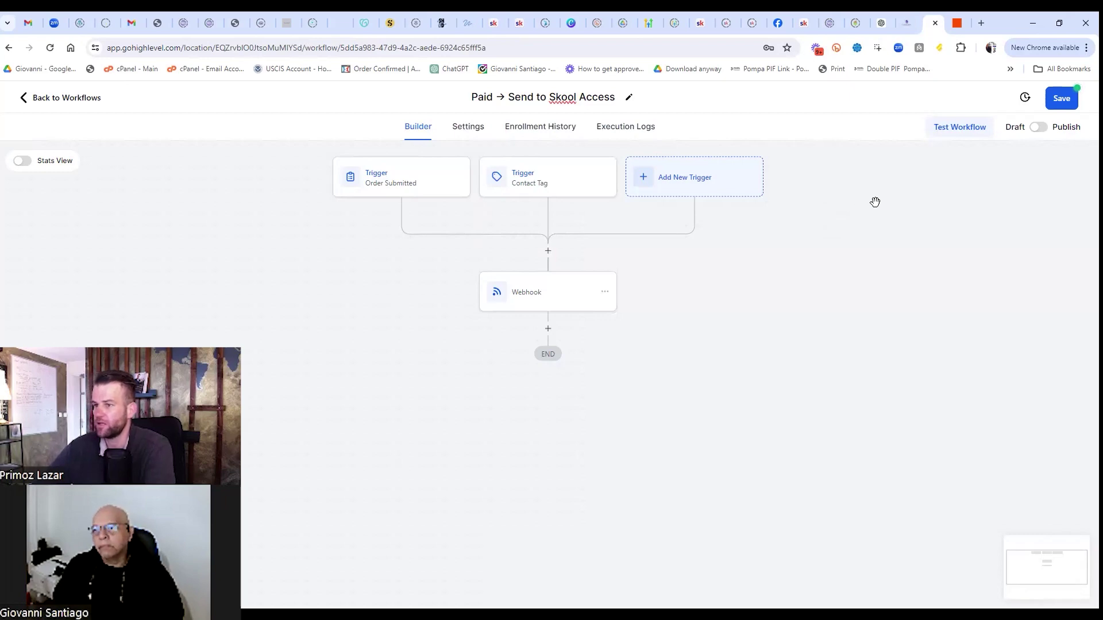
# Test the Catch Hook trigger in Zapier and continue with the received contact record
pyautogui.click(951, 23)
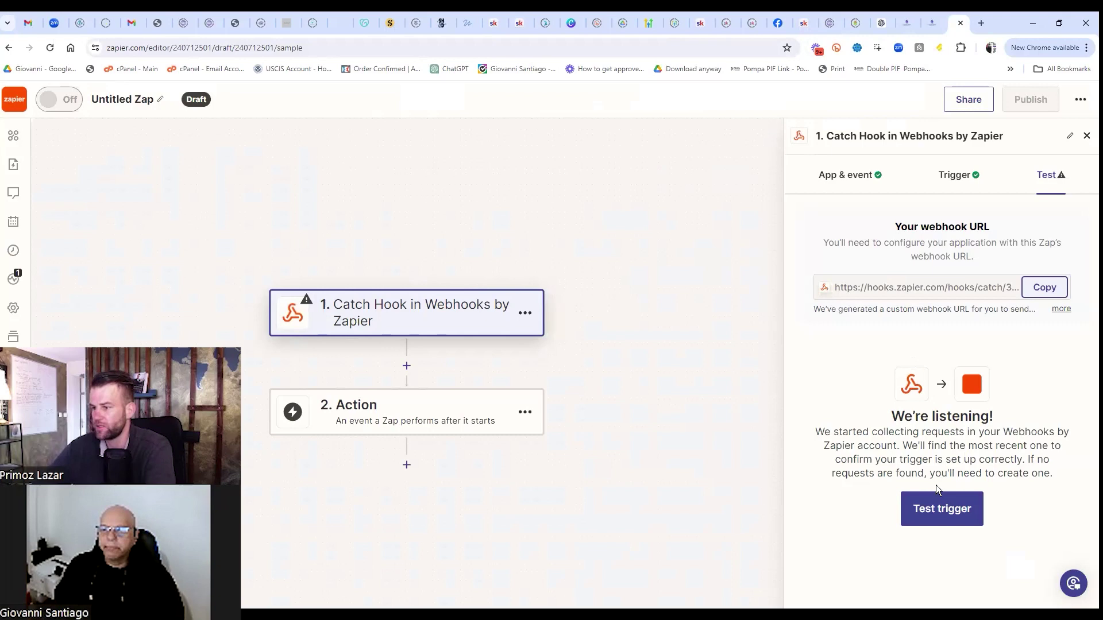
pyautogui.click(936, 507)
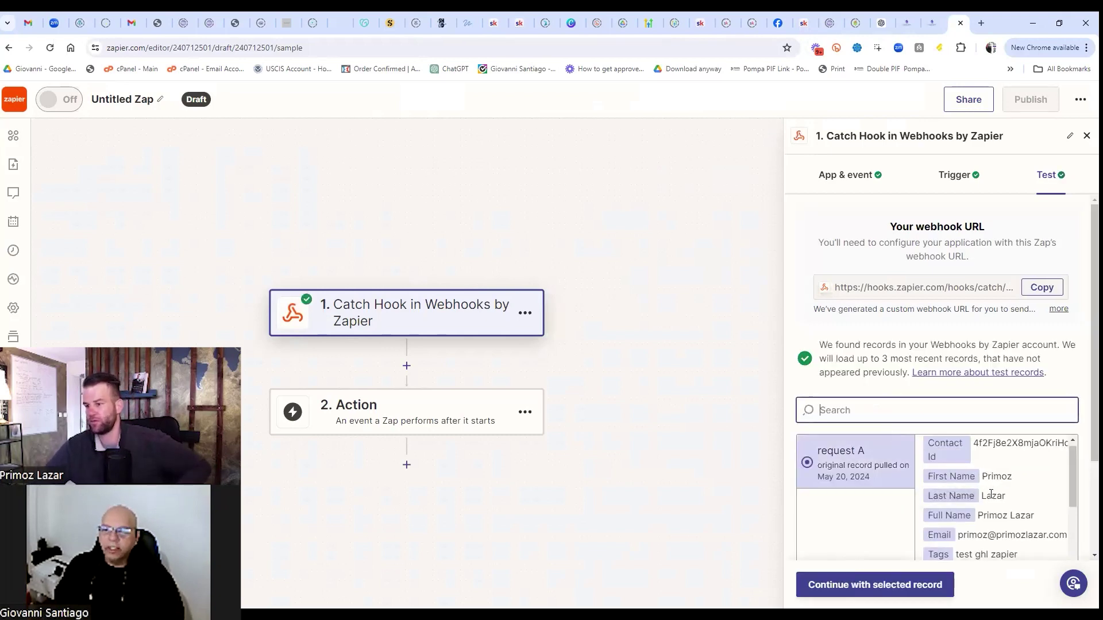
pyautogui.scroll(-2, 1001, 478)
pyautogui.scroll(-1, 1000, 477)
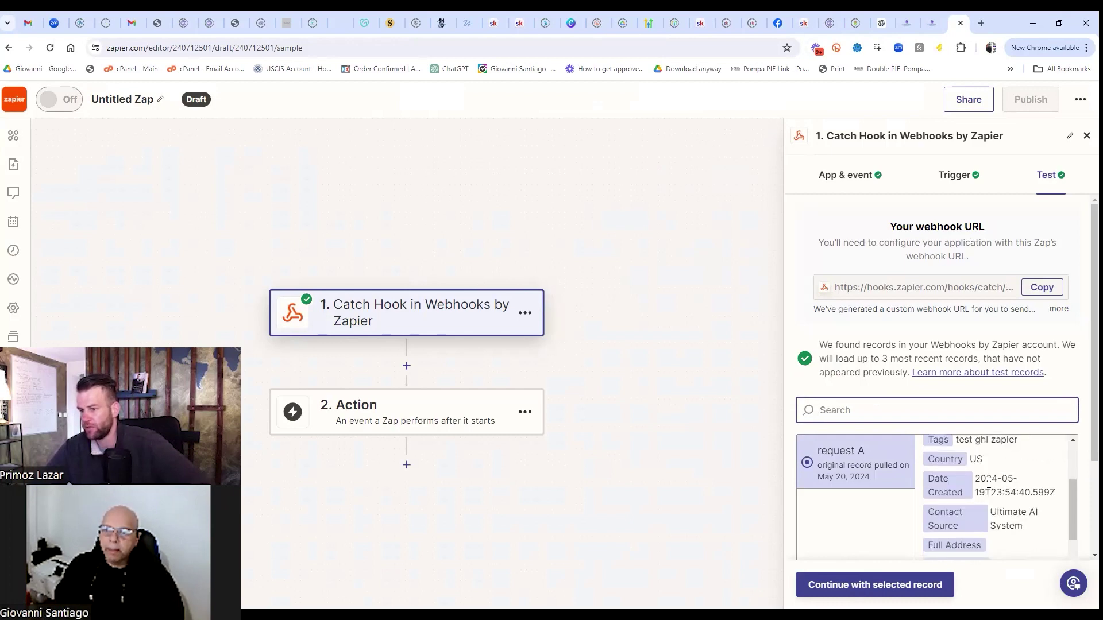
pyautogui.click(878, 589)
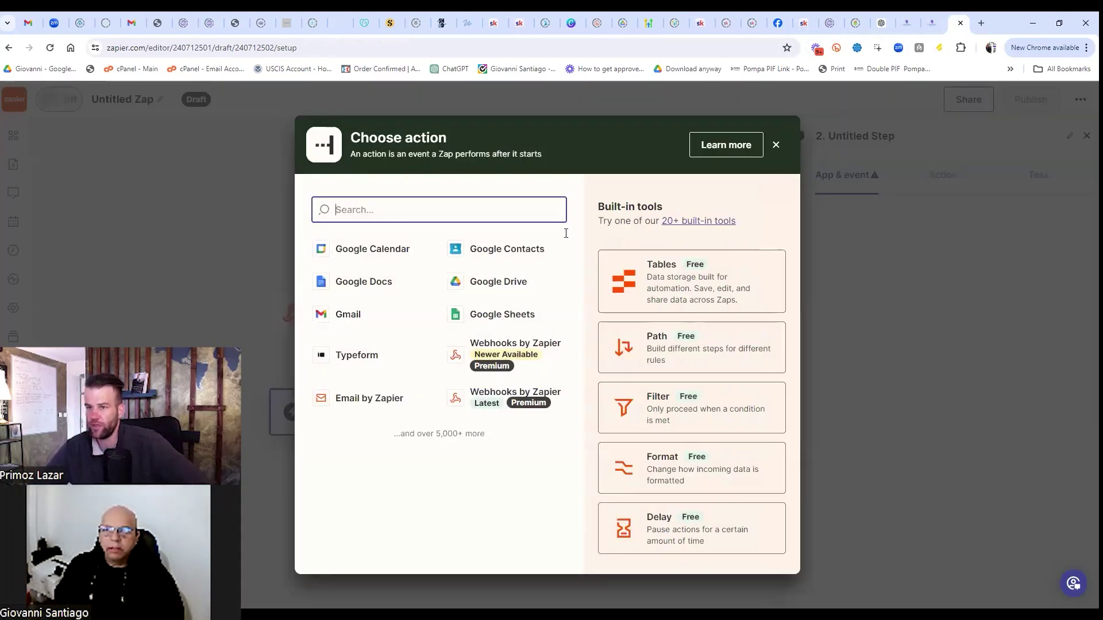
pyautogui.write('sko')
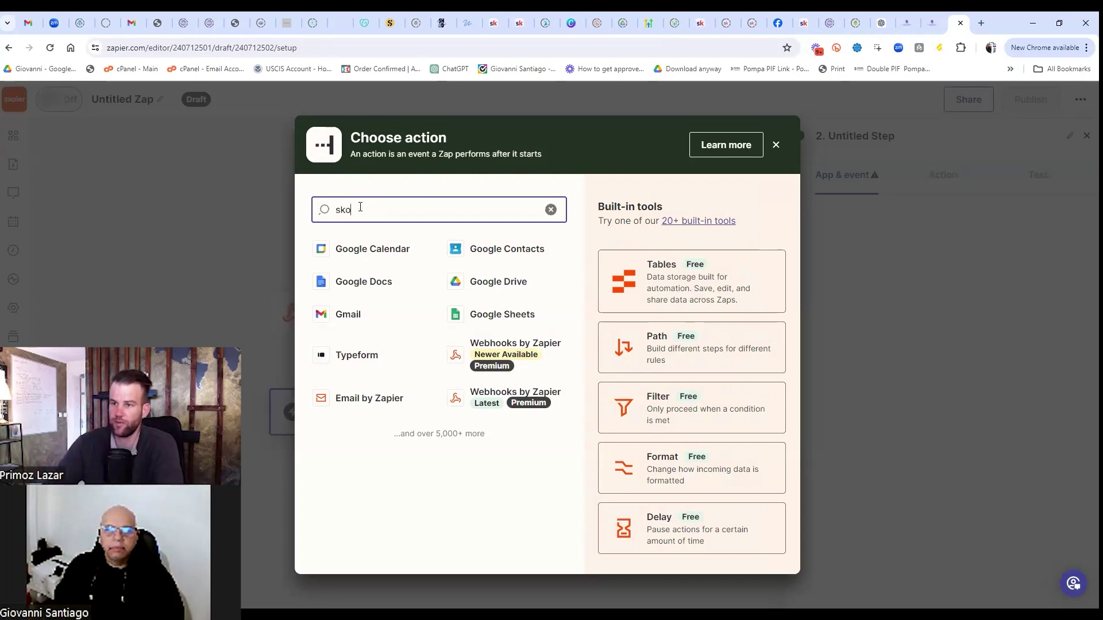
pyautogui.write('l')
# Make step 2 Skool's Unlock Course for Member event and proceed to account connection
pyautogui.press('BackSpace')
pyautogui.write('ol')
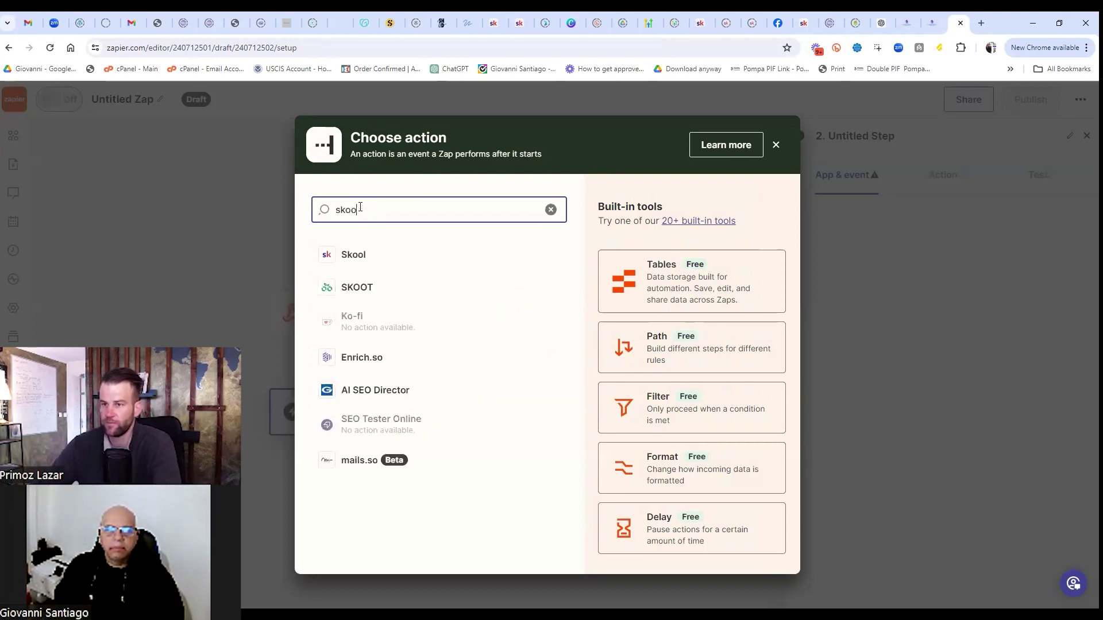
pyautogui.click(347, 254)
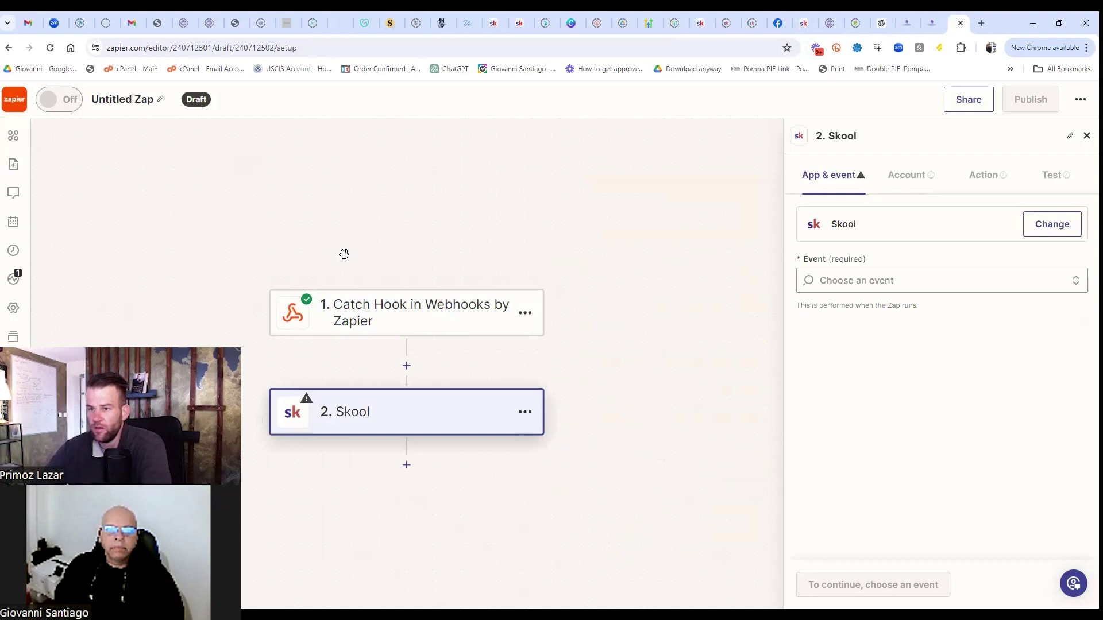
pyautogui.click(871, 288)
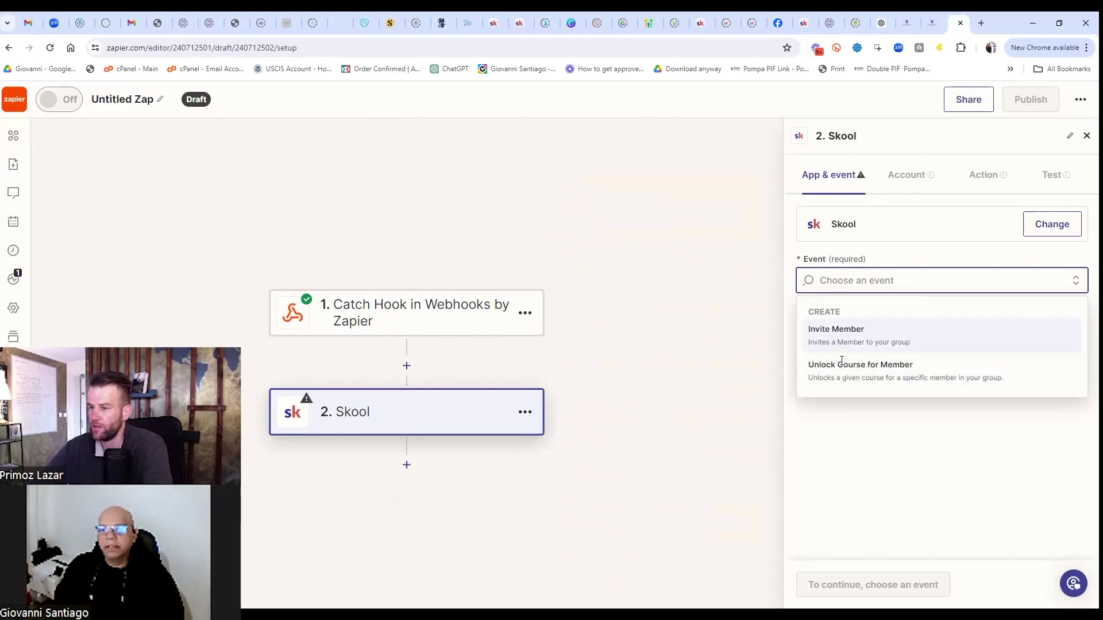
pyautogui.click(894, 380)
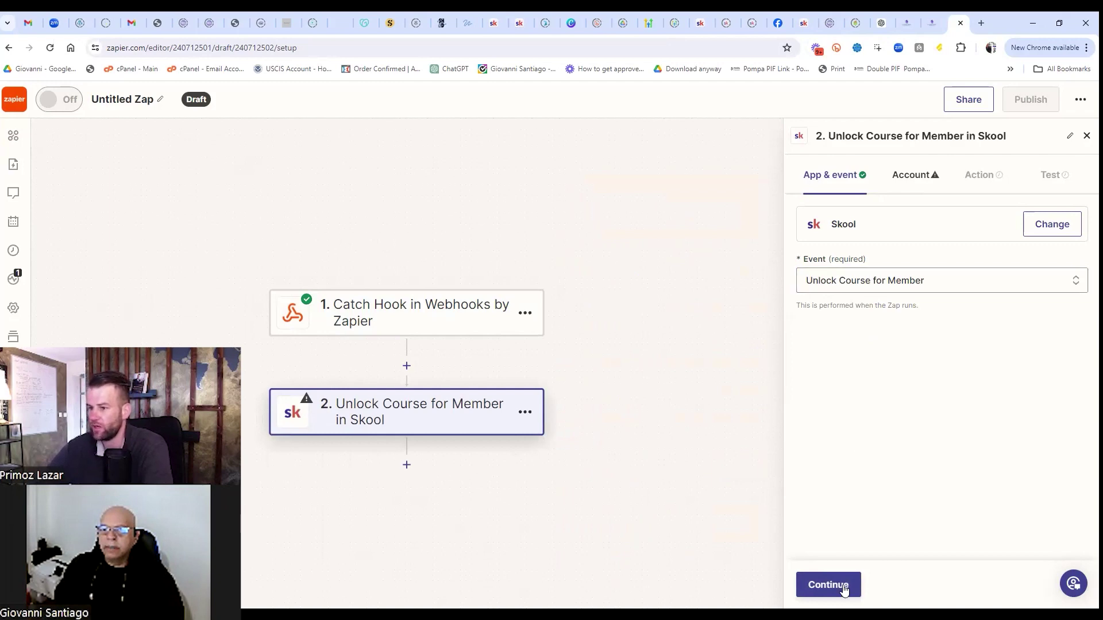
pyautogui.click(836, 588)
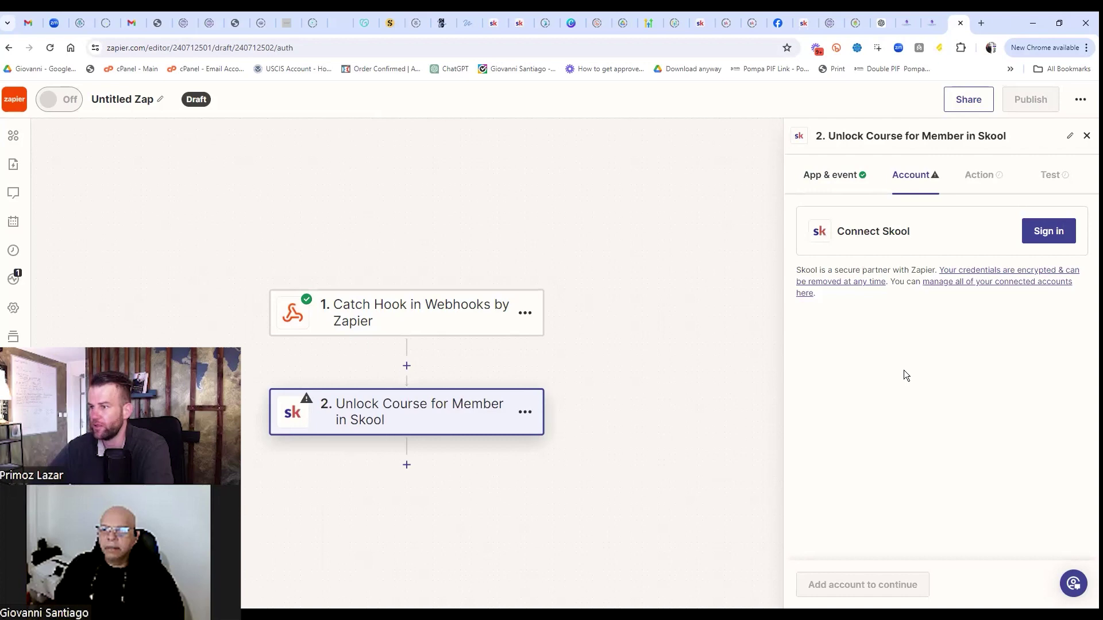
# Start the Skool sign-in, set its window aside and open the Skool group in a new tab
pyautogui.click(1042, 236)
pyautogui.moveTo(281, 11); pyautogui.dragTo(363, 76)
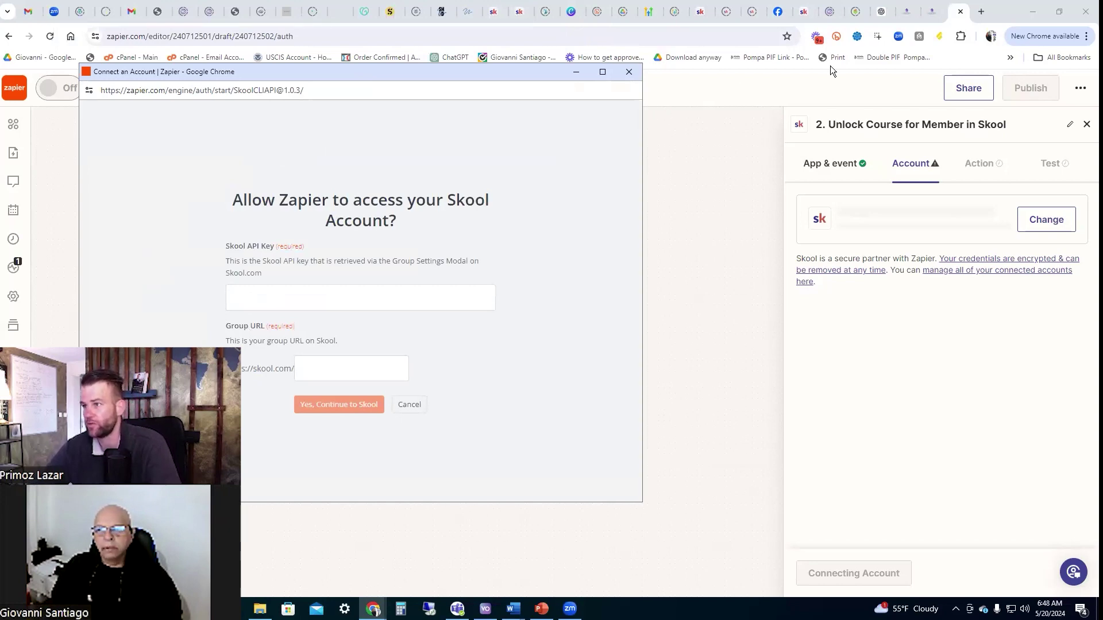
pyautogui.click(979, 12)
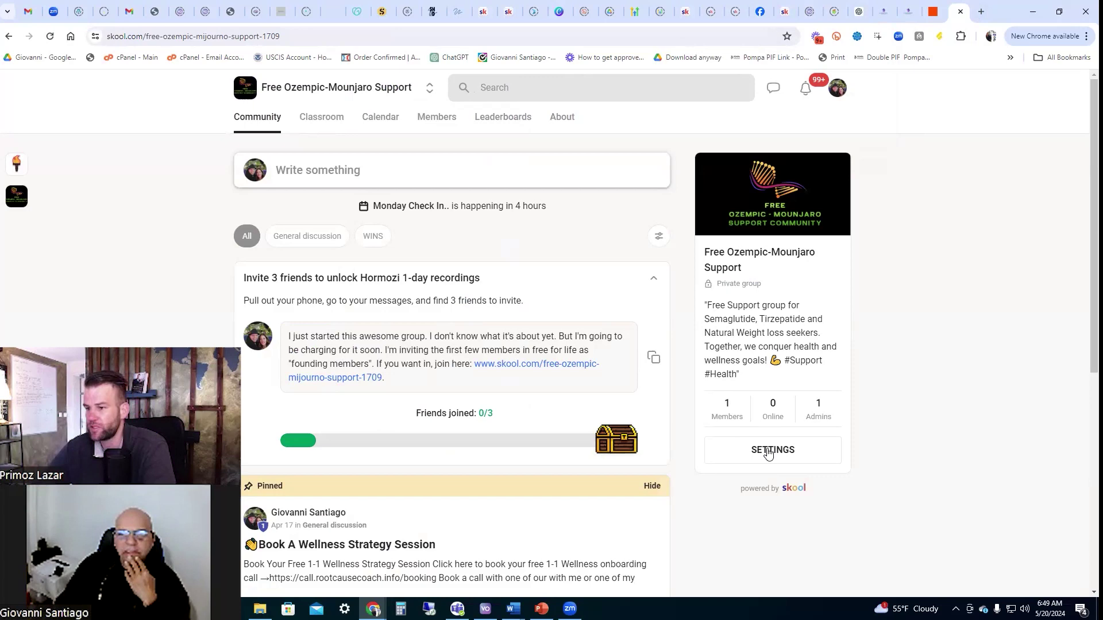
# Switch on the group's Zapier integration plugin and copy its API key
pyautogui.click(767, 452)
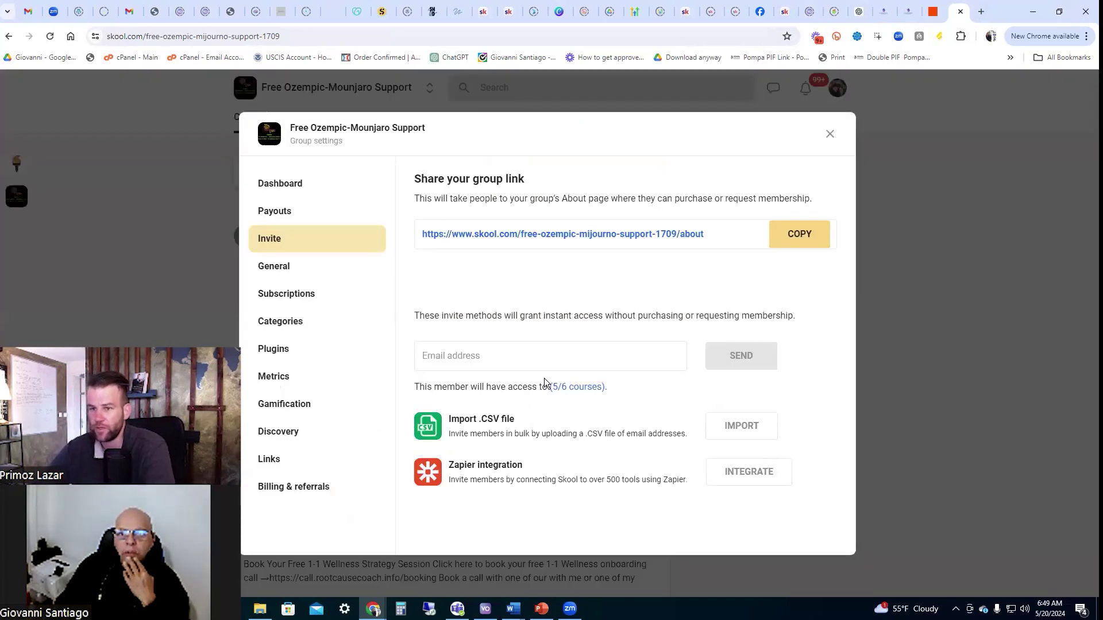
pyautogui.click(279, 351)
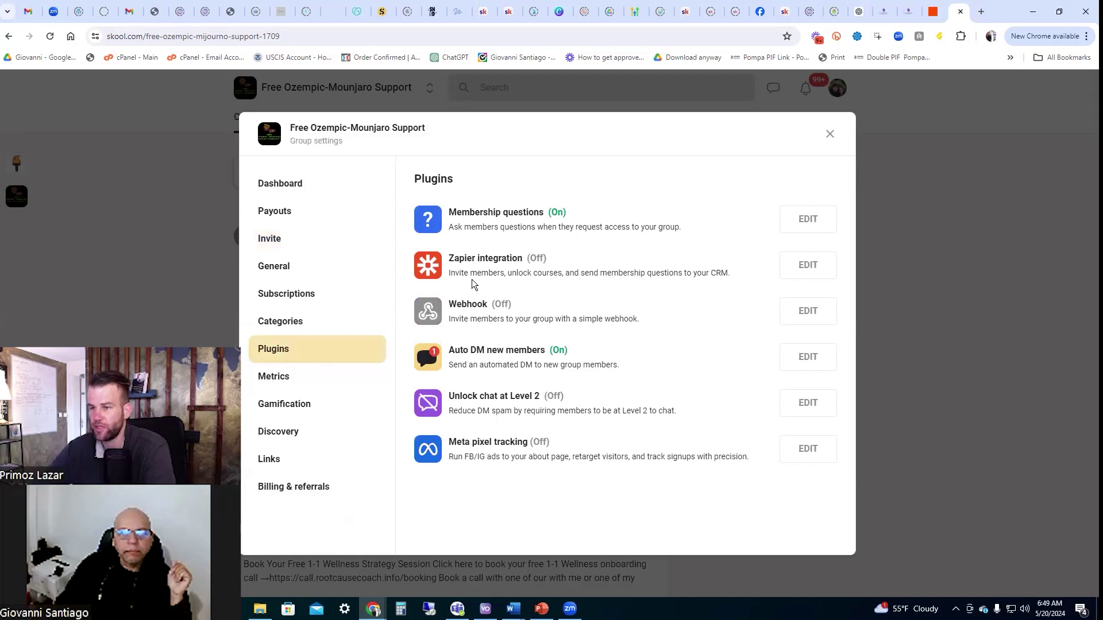
pyautogui.click(807, 273)
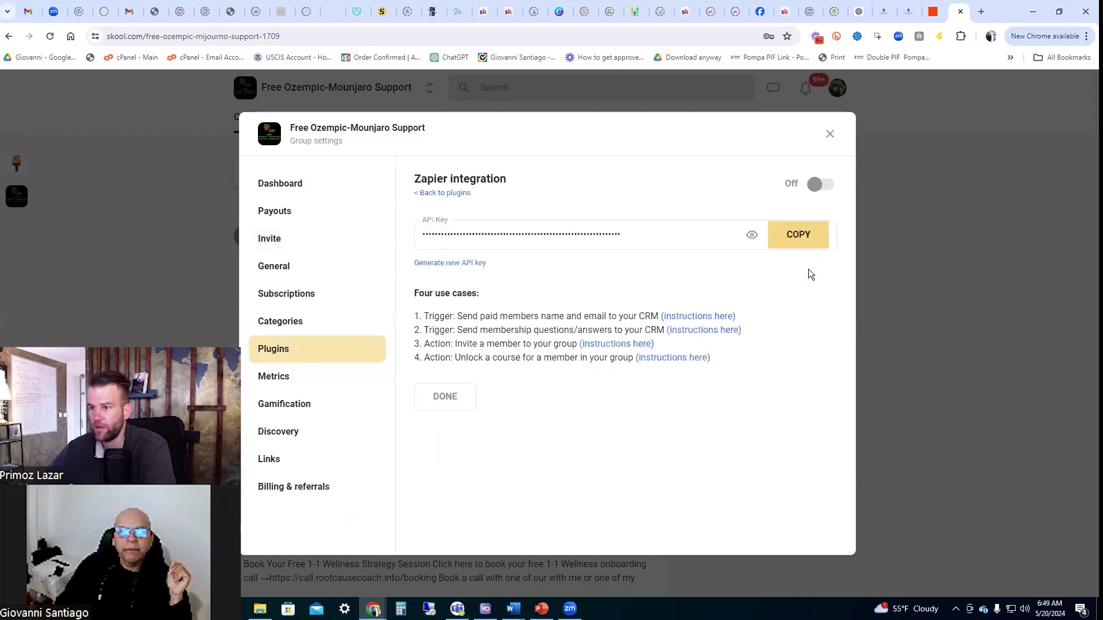
pyautogui.click(819, 187)
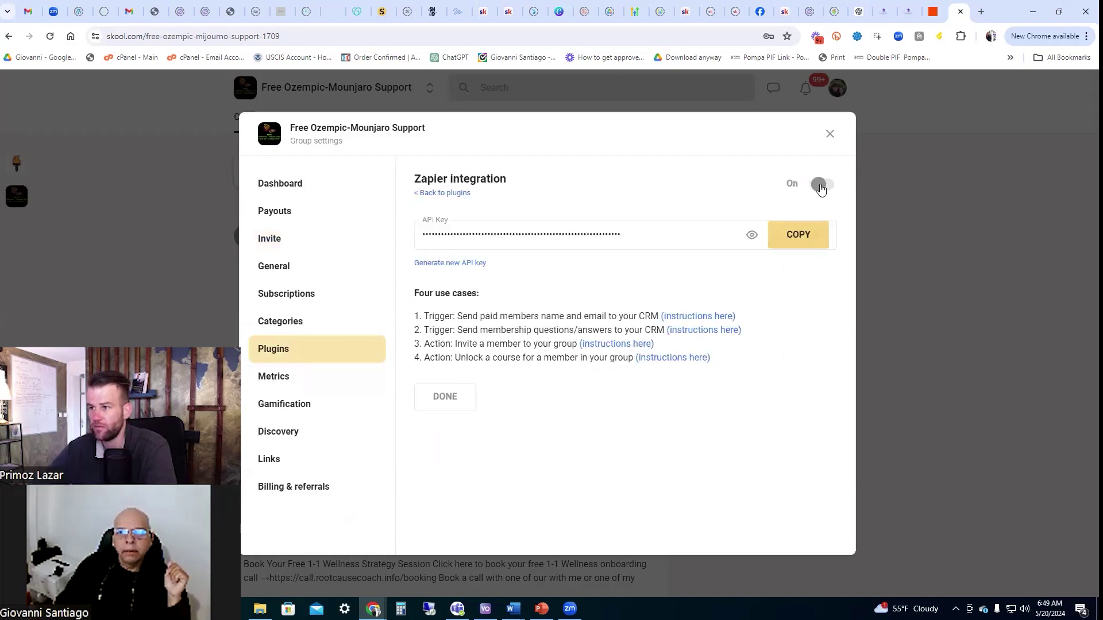
pyautogui.click(799, 236)
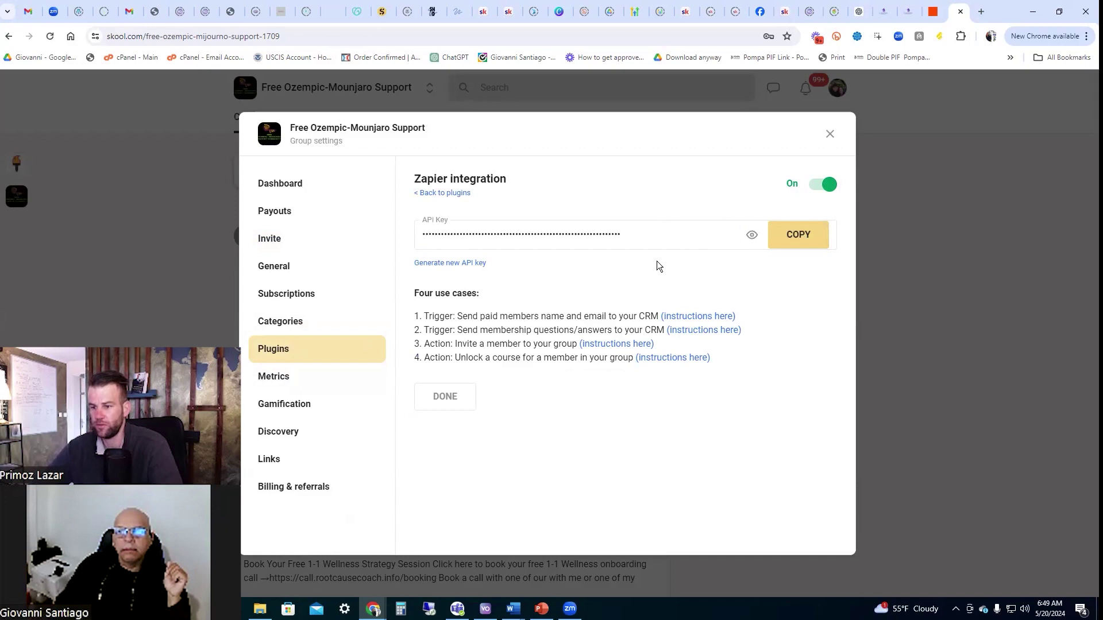
pyautogui.moveTo(373, 609)
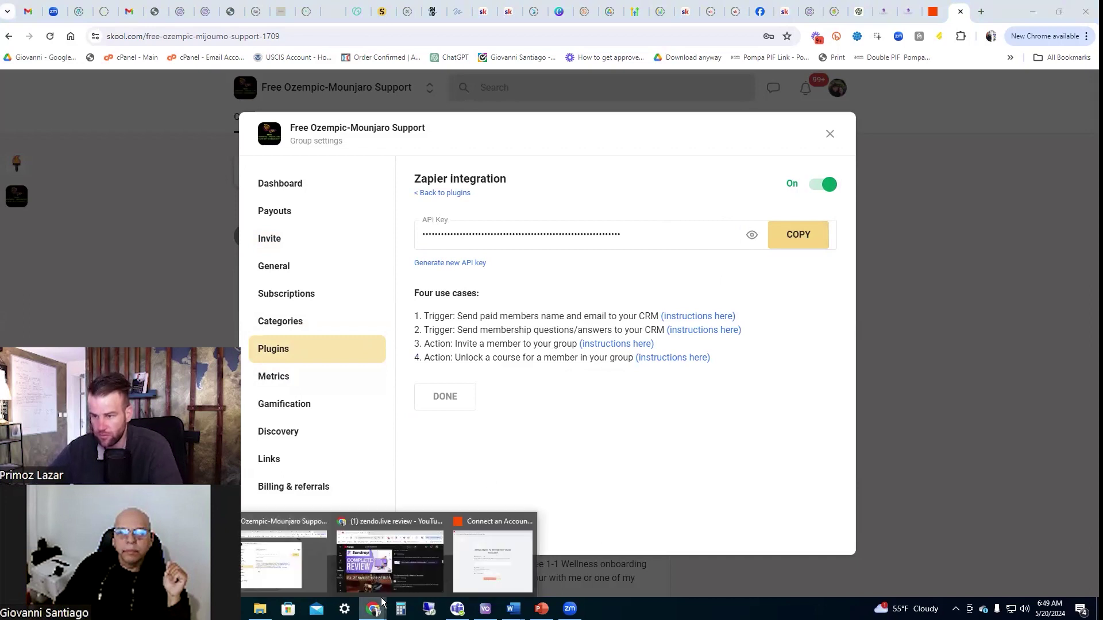
# Paste the API key into Zapier's Skool connection form and return to the group settings
pyautogui.click(492, 552)
pyautogui.click(265, 292)
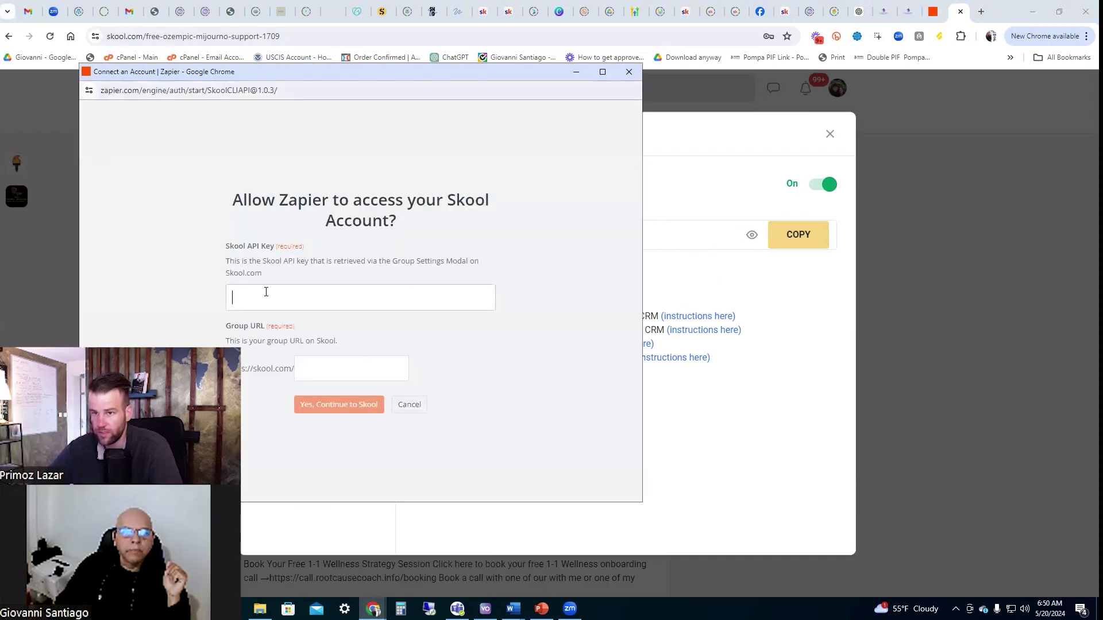
pyautogui.hotkey('ctrl', 'v')
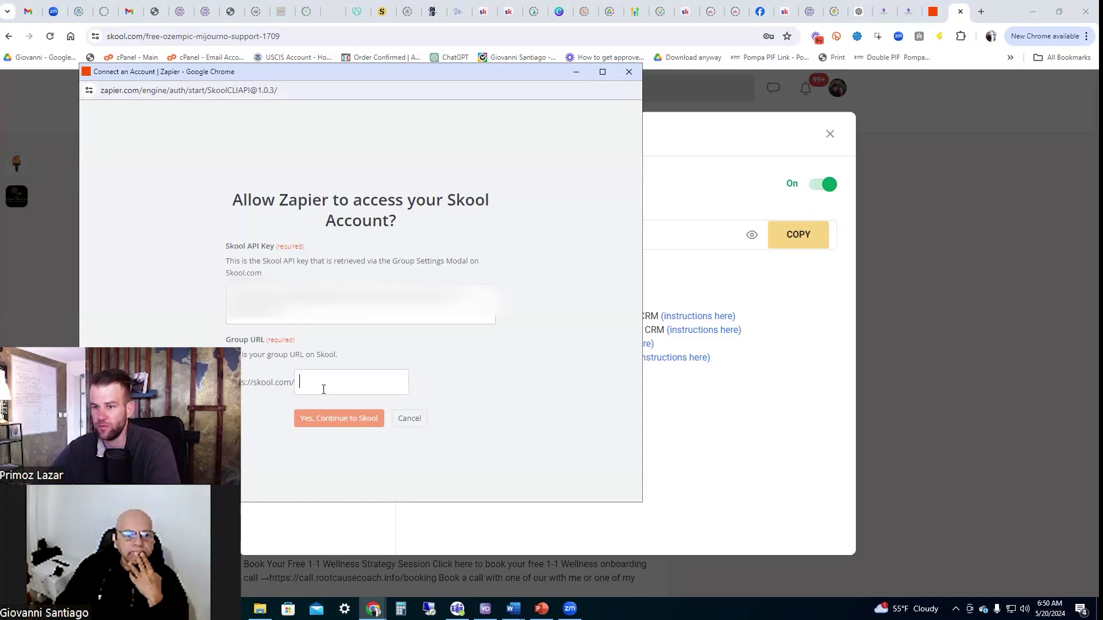
pyautogui.click(709, 126)
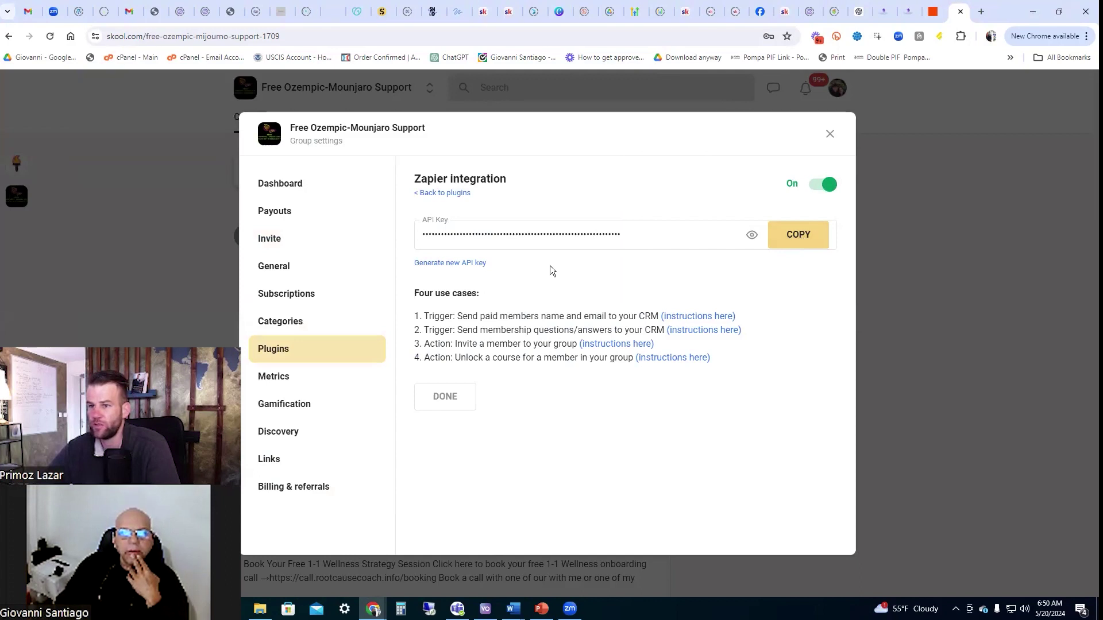
# Change the group's URL slug to freeozempicmonjaro in General settings and confirm it
pyautogui.click(446, 397)
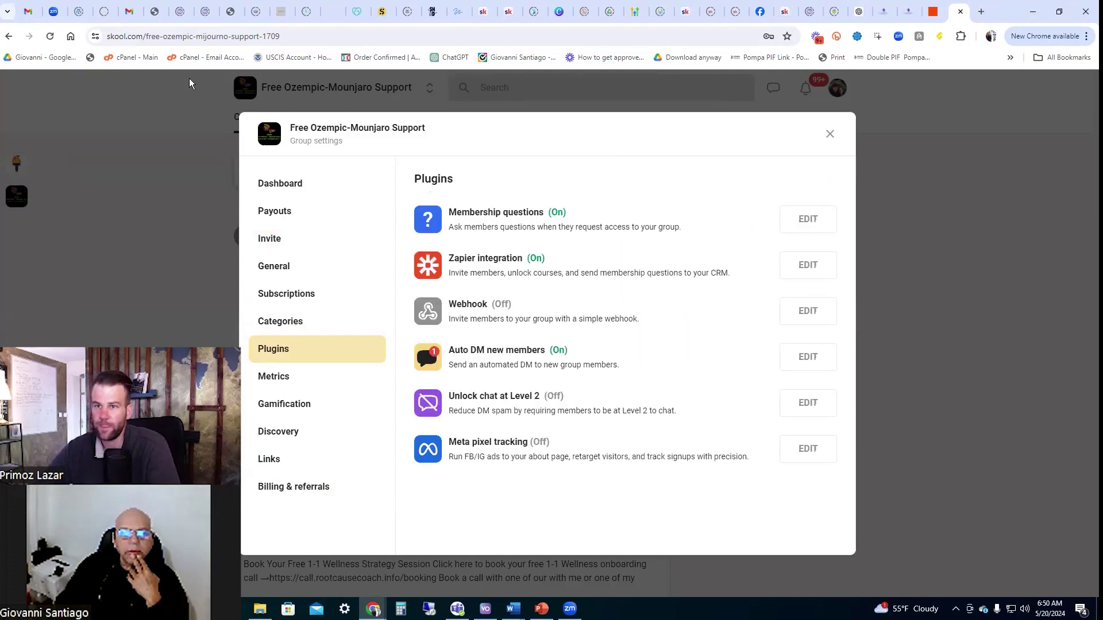
pyautogui.click(144, 37)
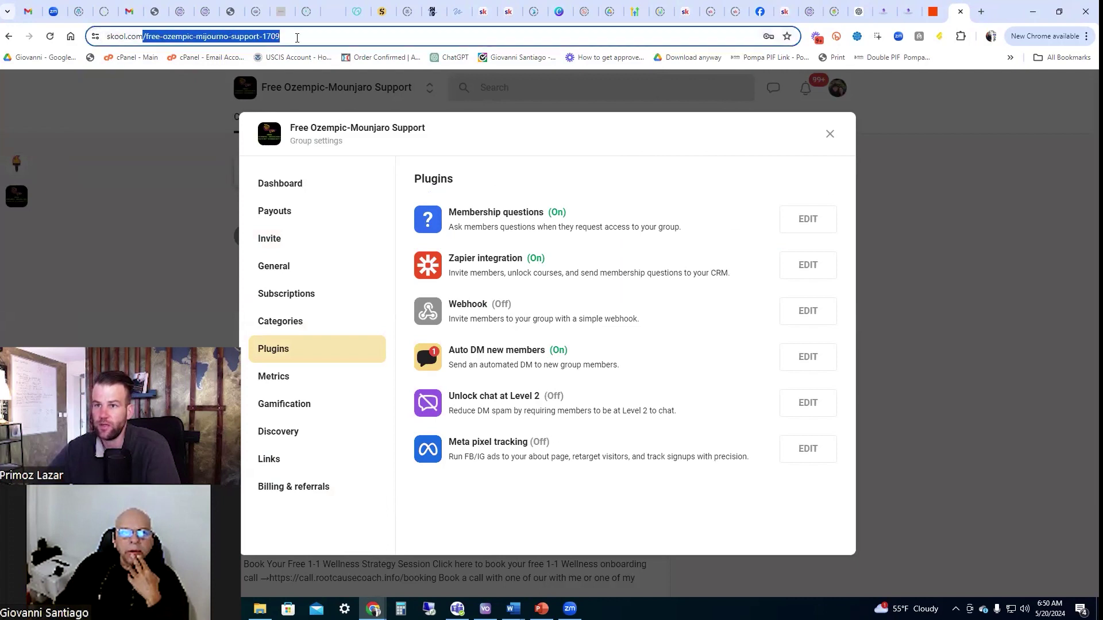
pyautogui.moveTo(187, 36); pyautogui.dragTo(325, 36)
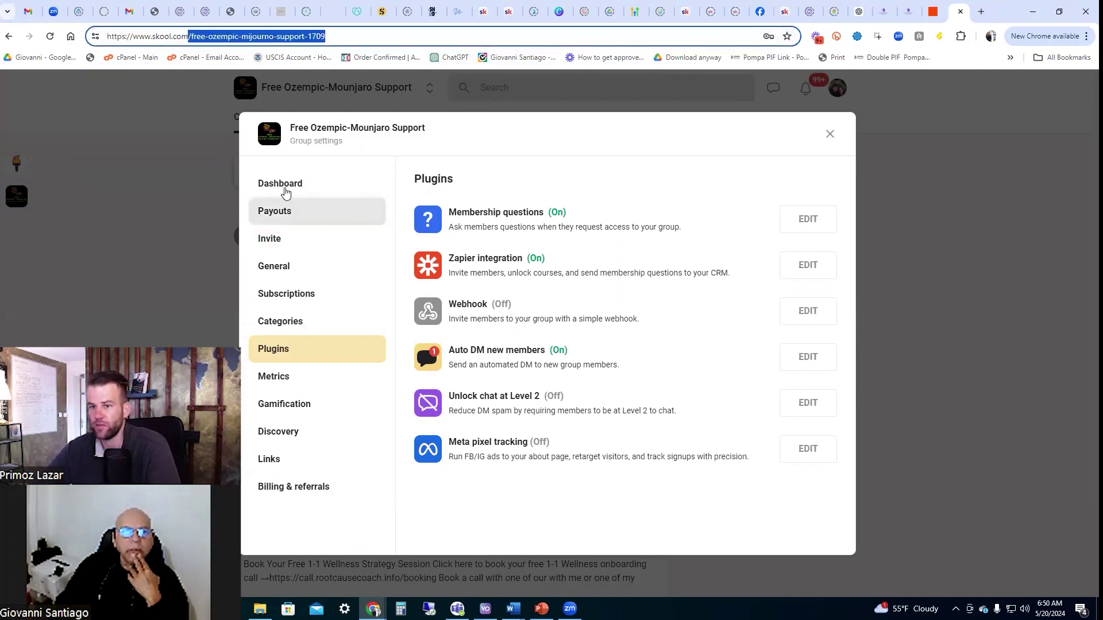
pyautogui.click(273, 267)
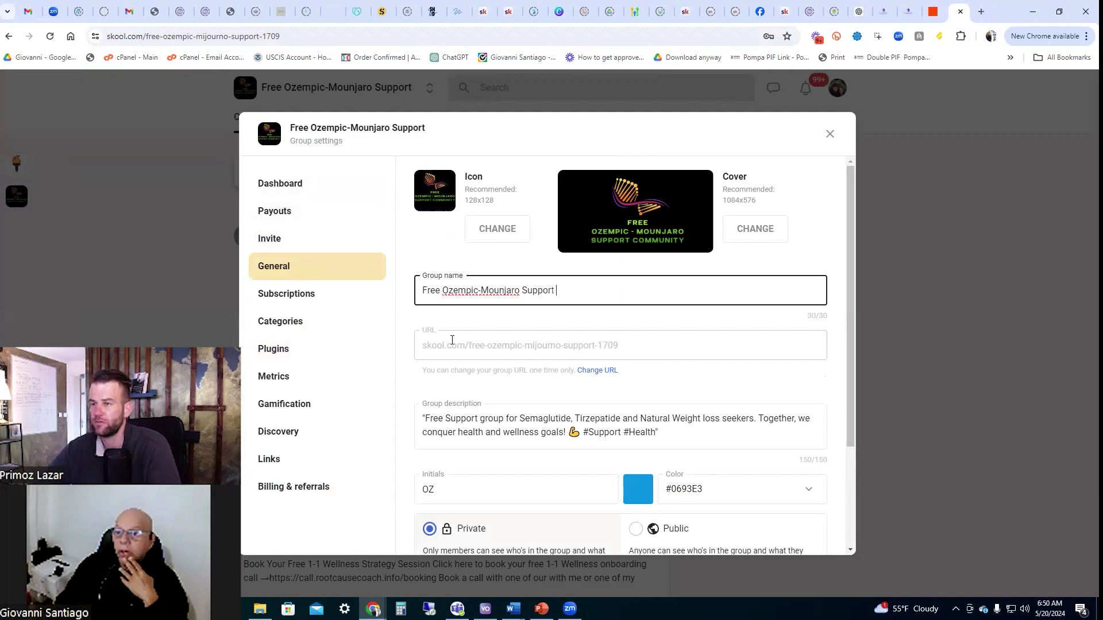
pyautogui.click(510, 373)
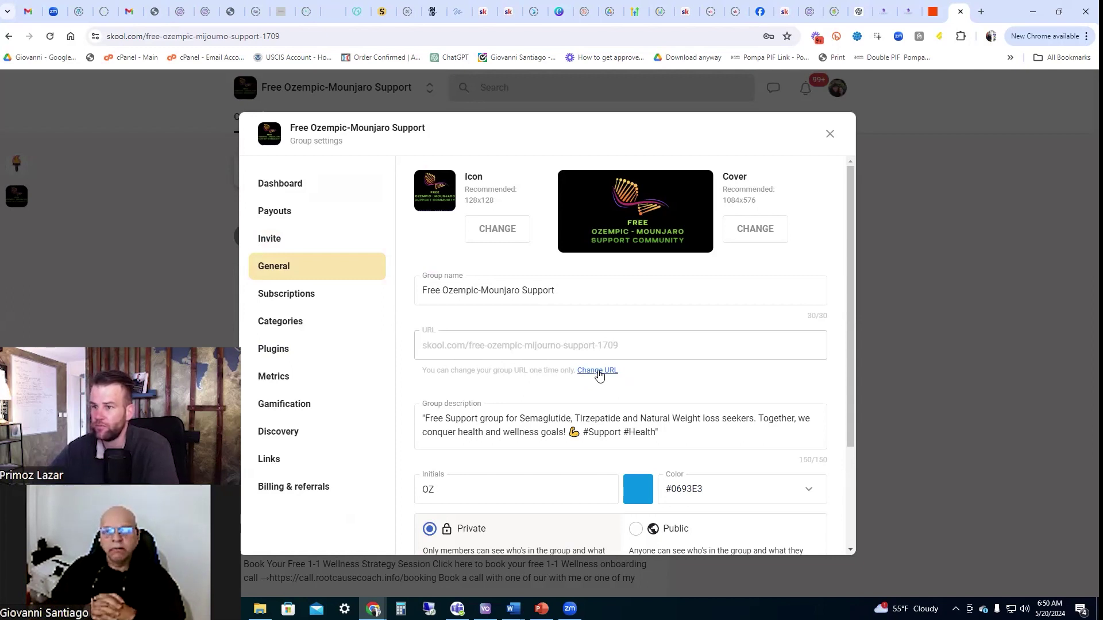
pyautogui.click(599, 371)
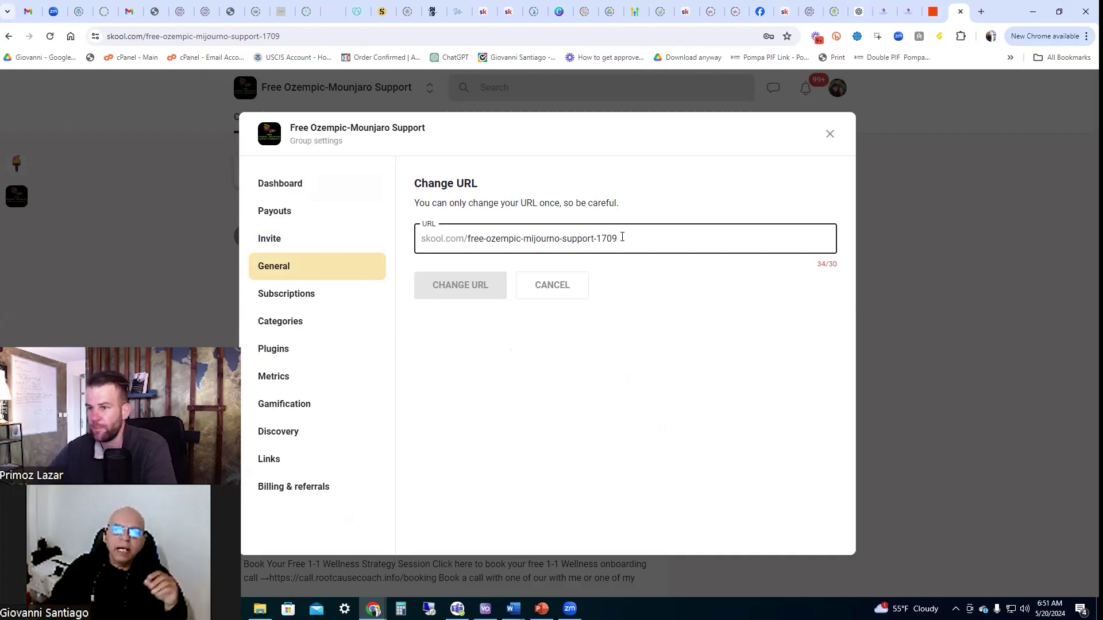
pyautogui.hotkey('ctrl', 'a')
pyautogui.write('freeozempicmonjaro')
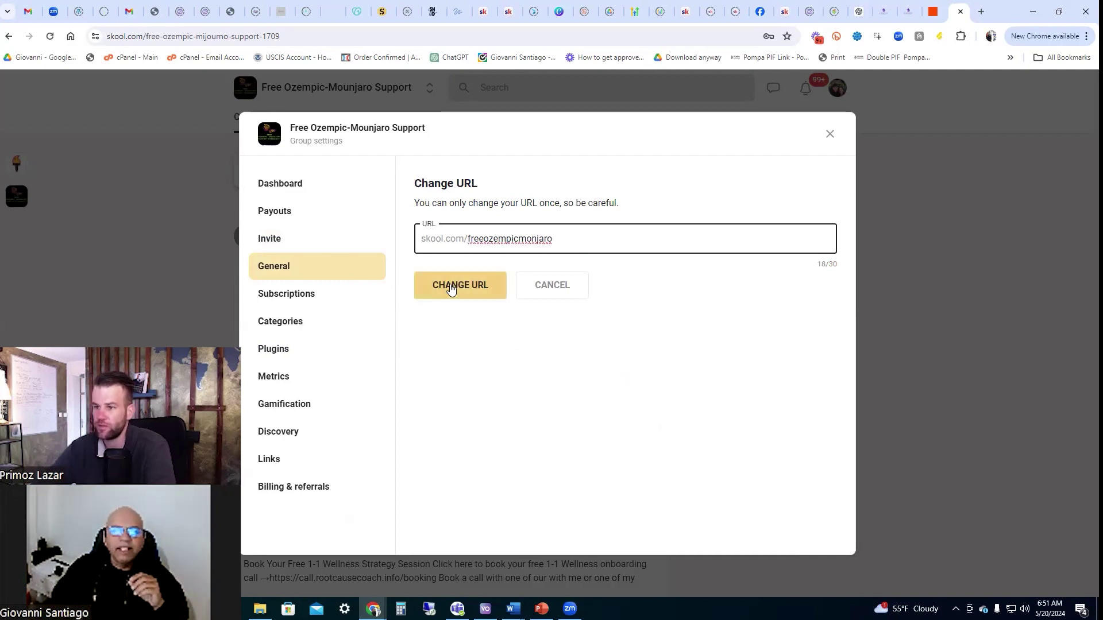
pyautogui.click(450, 286)
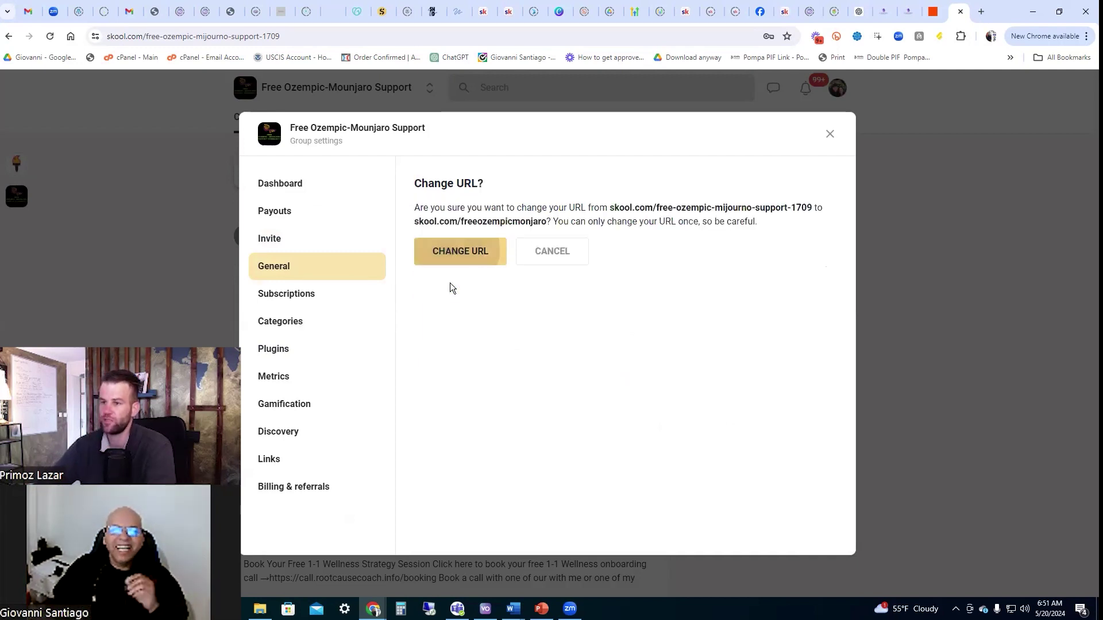
pyautogui.click(480, 261)
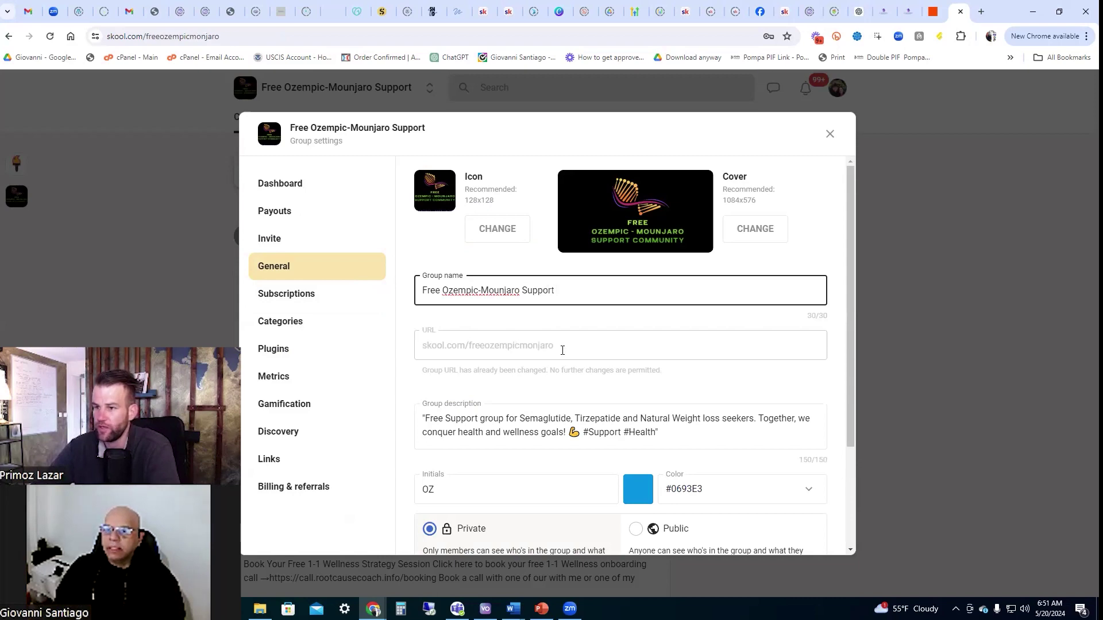
# Copy the new slug freeozempicmonjaro for the Zapier connection form
pyautogui.moveTo(561, 350); pyautogui.dragTo(471, 349)
pyautogui.hotkey('ctrl', 'c')
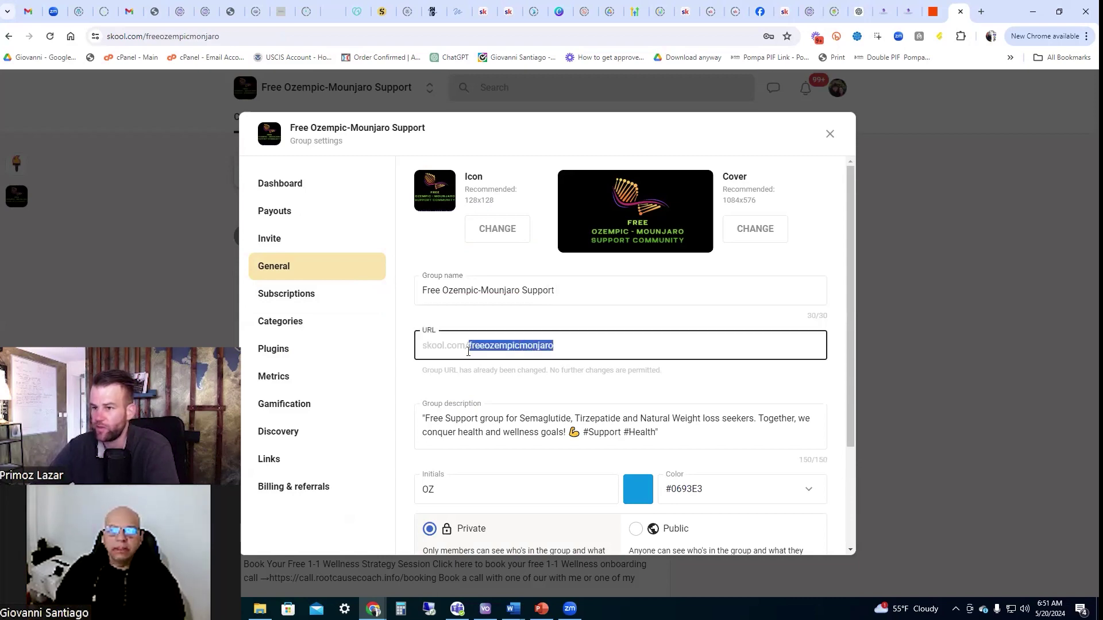
pyautogui.rightClick(480, 350)
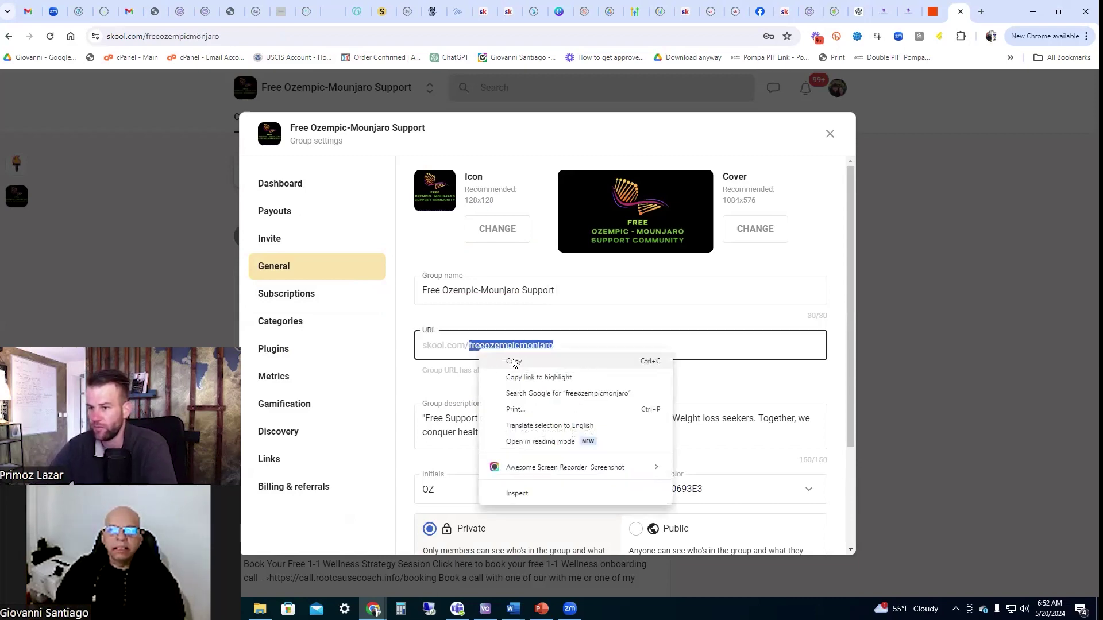
pyautogui.click(514, 363)
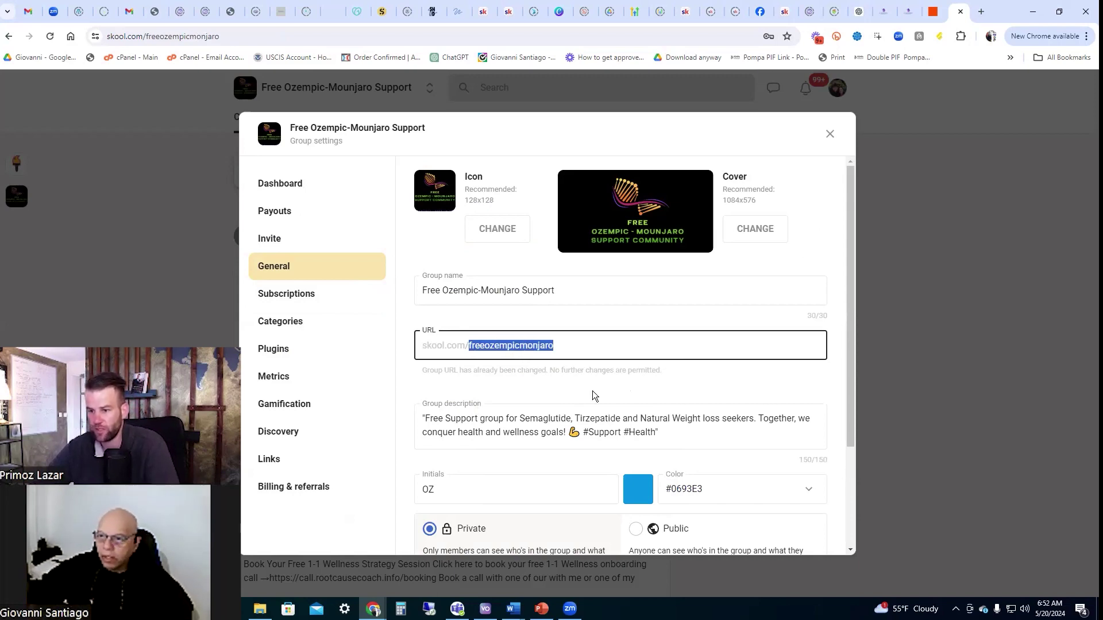
pyautogui.click(564, 394)
# Connect the Skool account with group URL 'freeozempicmonjaro' and continue to the action settings
pyautogui.hotkey('alt', 'Tab')
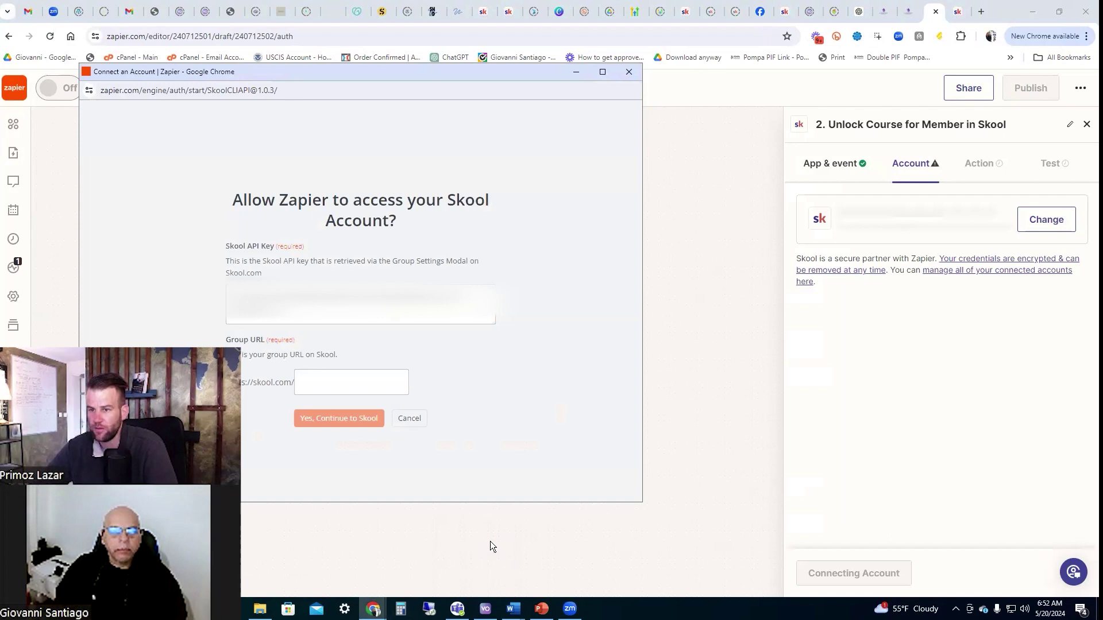
pyautogui.click(323, 384)
pyautogui.hotkey('ctrl', 'v')
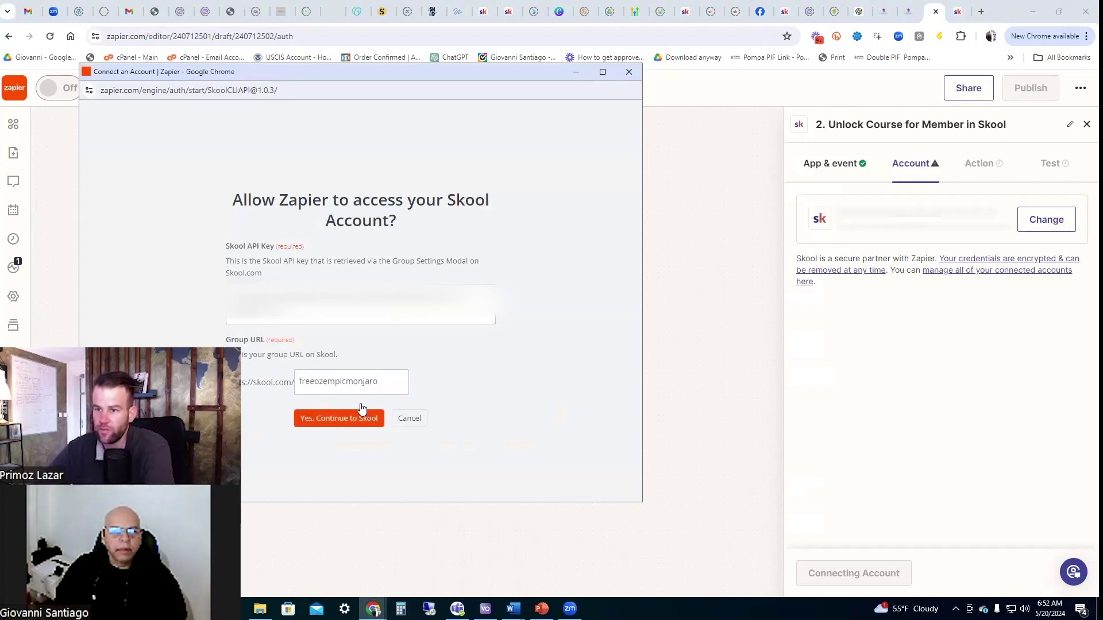
pyautogui.click(334, 420)
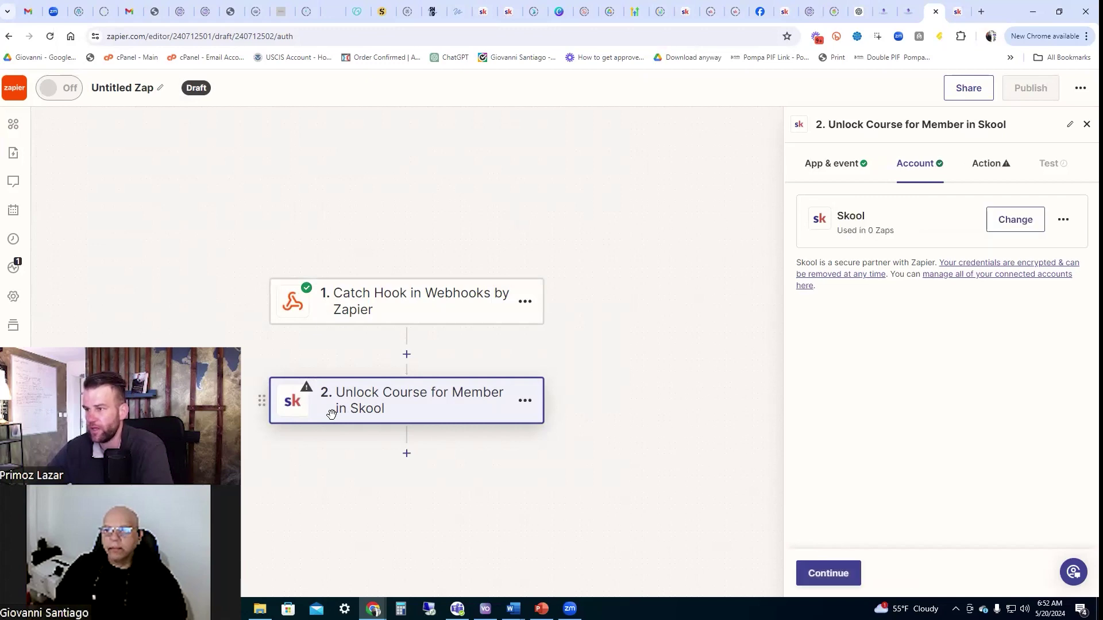
pyautogui.click(827, 571)
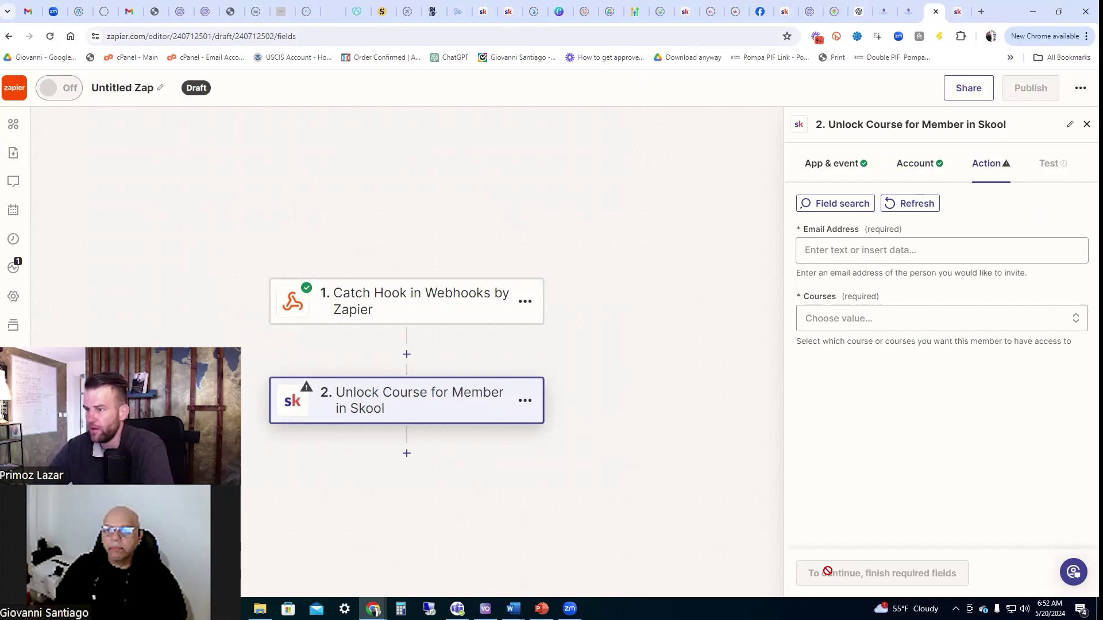
# Map the Catch Hook Email value into Email Address, find the Courses list empty, and return to Skool
pyautogui.click(838, 250)
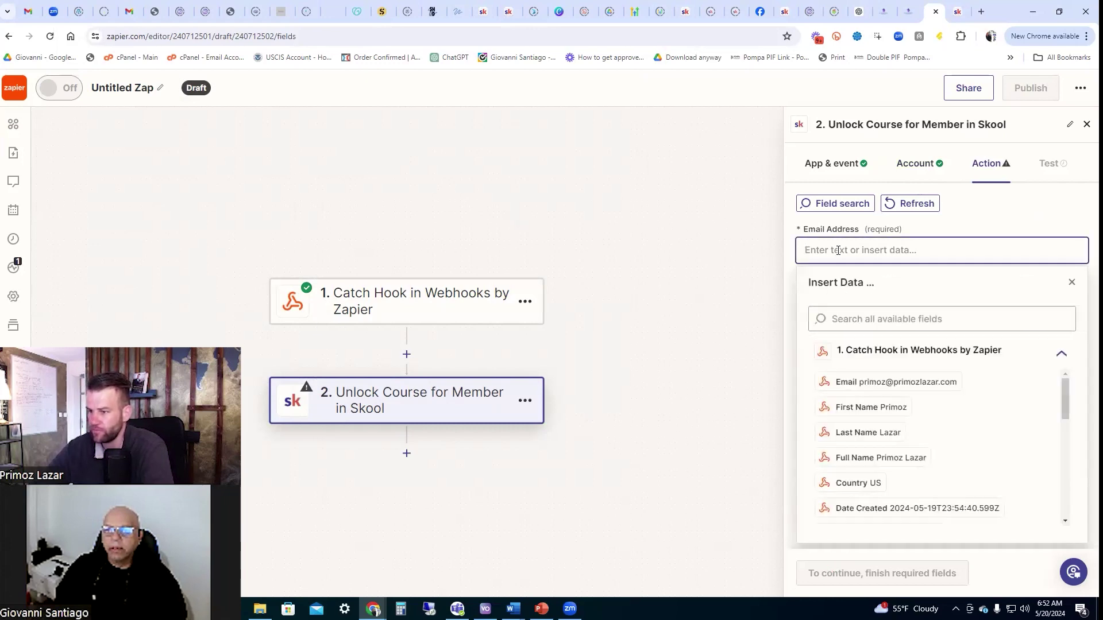
pyautogui.click(862, 385)
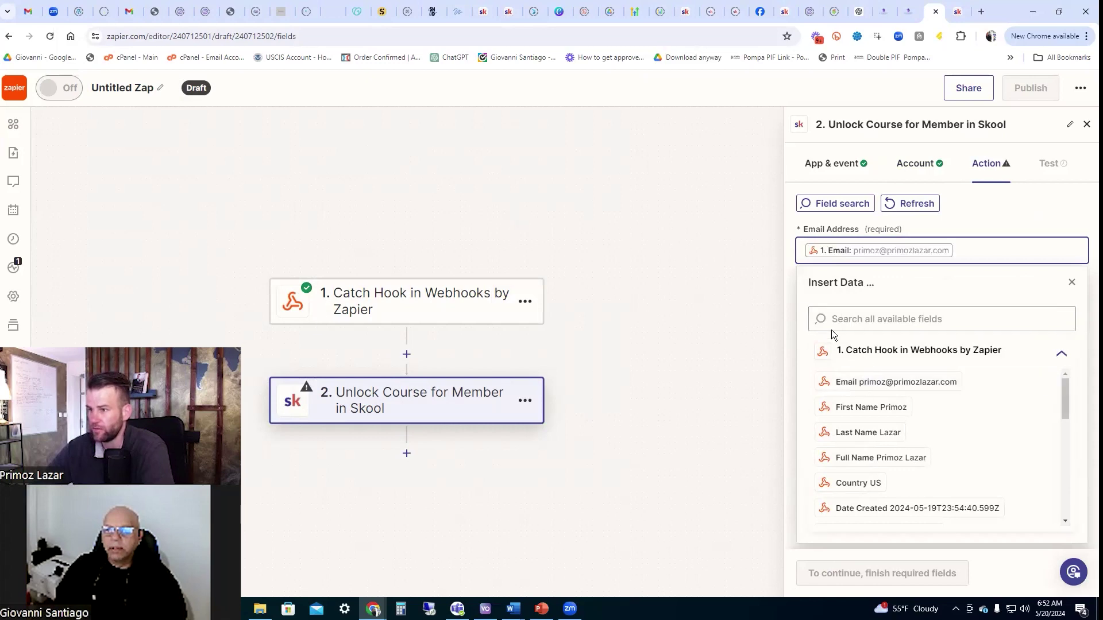
pyautogui.click(786, 278)
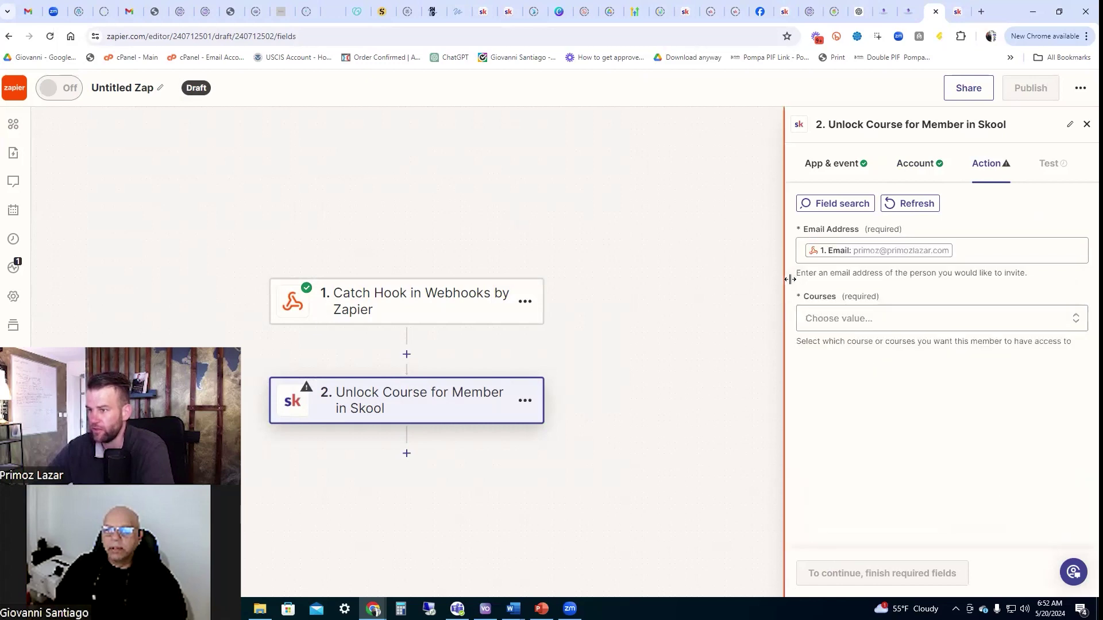
pyautogui.click(833, 320)
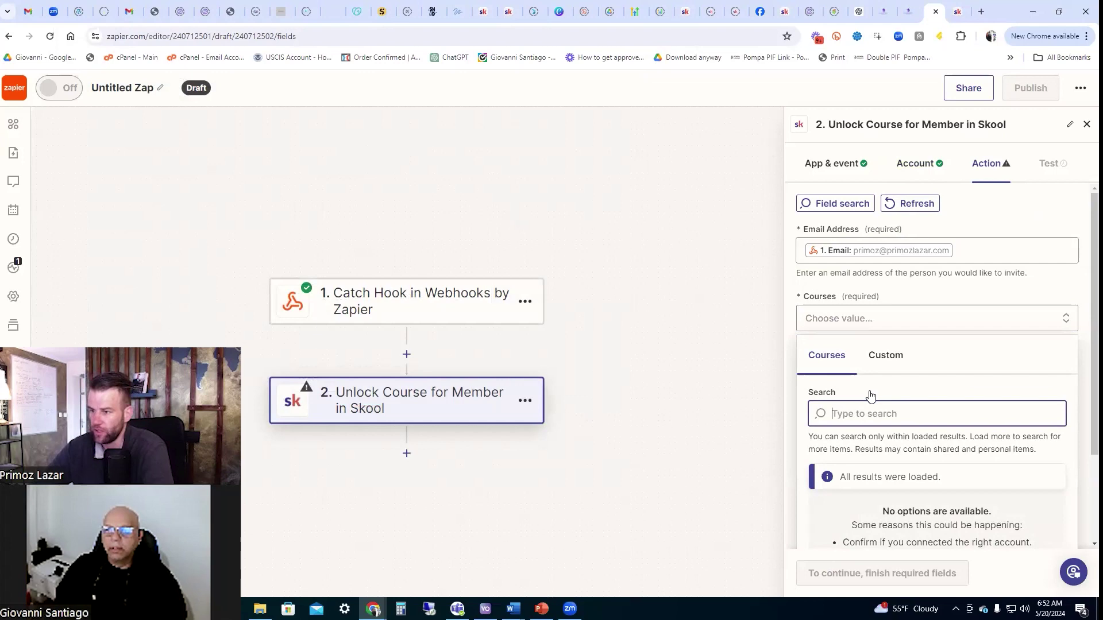
pyautogui.scroll(-1, 869, 395)
pyautogui.scroll(-1, 868, 394)
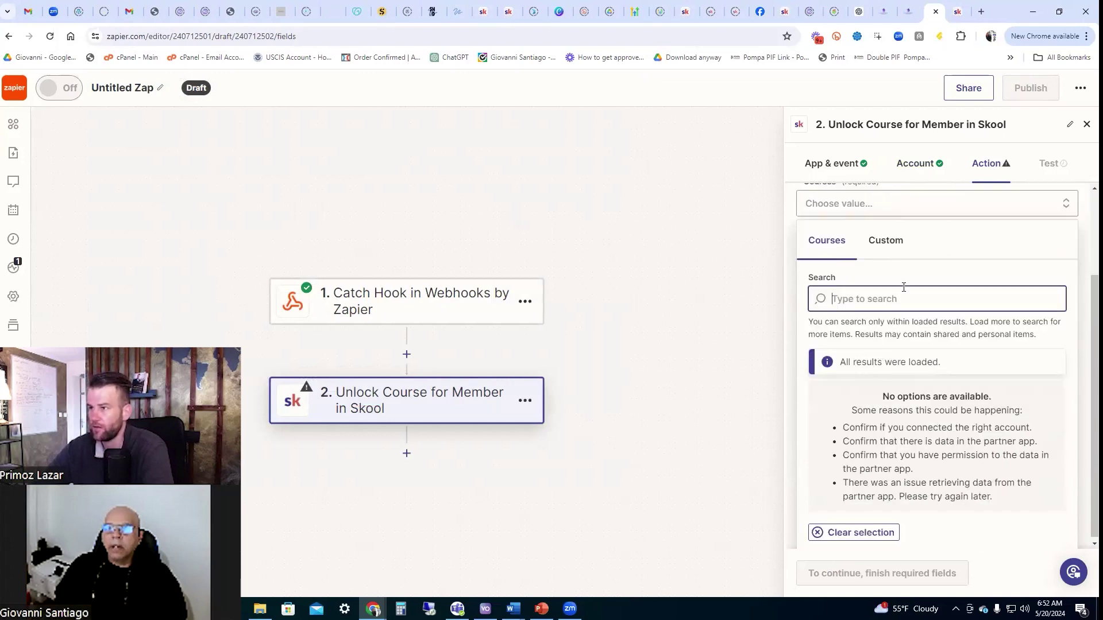
pyautogui.click(960, 14)
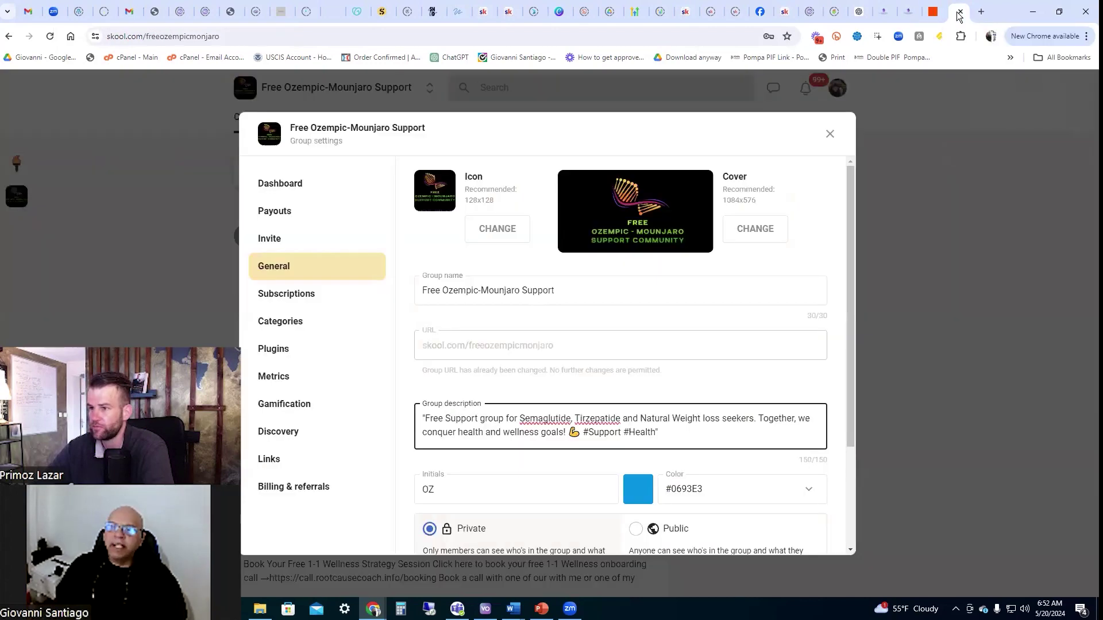
# Go to the Classroom and start editing the Premium Members- Support & Resources course
pyautogui.click(830, 133)
pyautogui.click(313, 120)
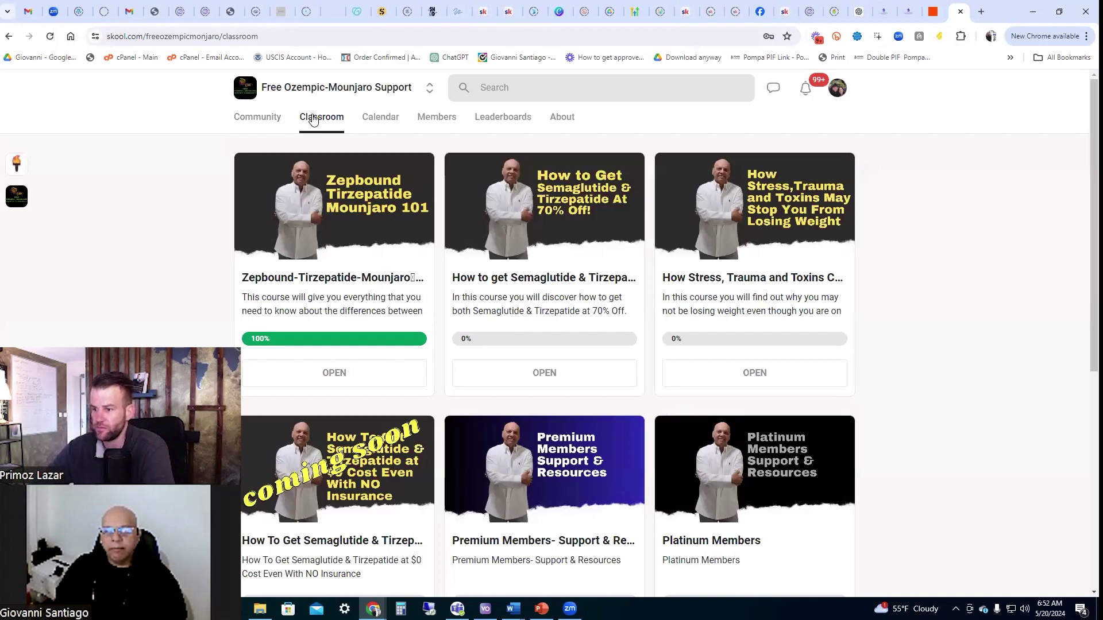
pyautogui.moveTo(754, 504)
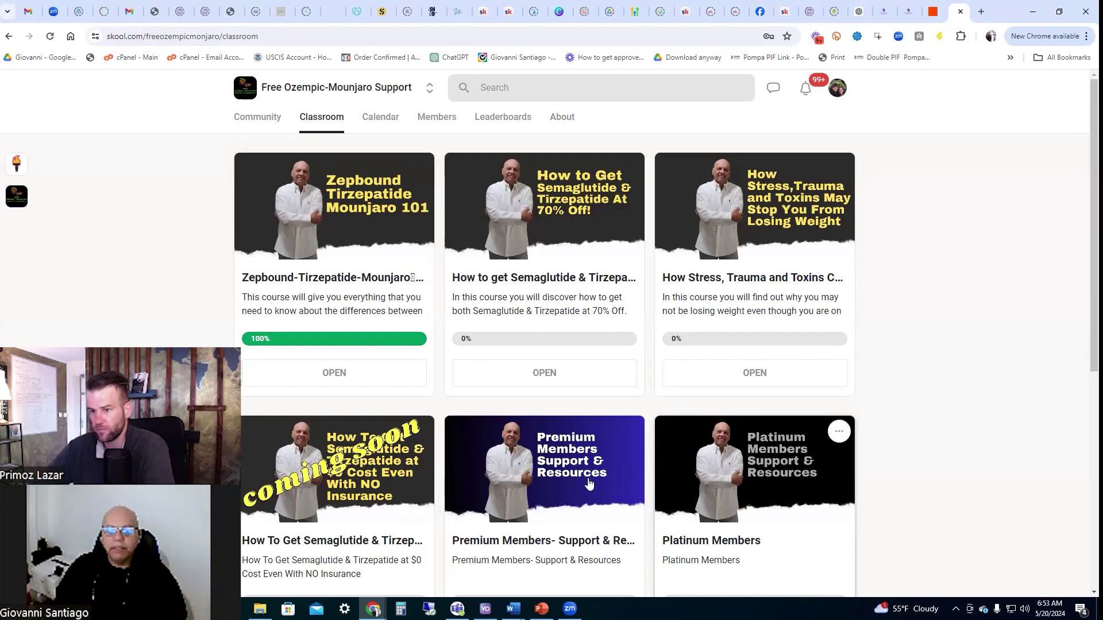
pyautogui.scroll(-1, 515, 466)
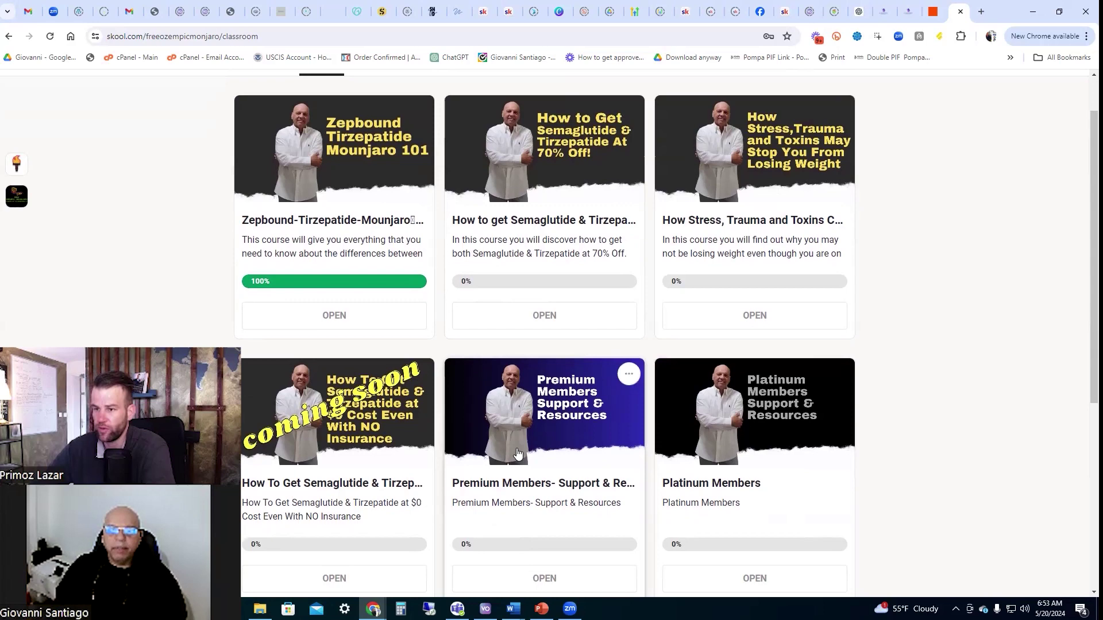
pyautogui.scroll(-1, 517, 454)
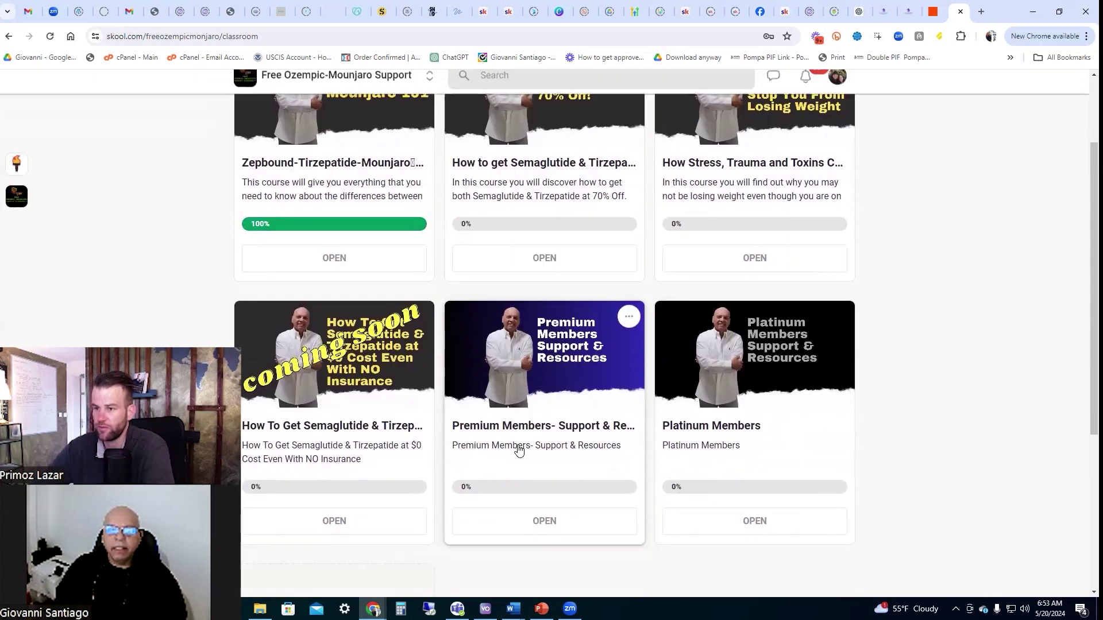
pyautogui.click(627, 321)
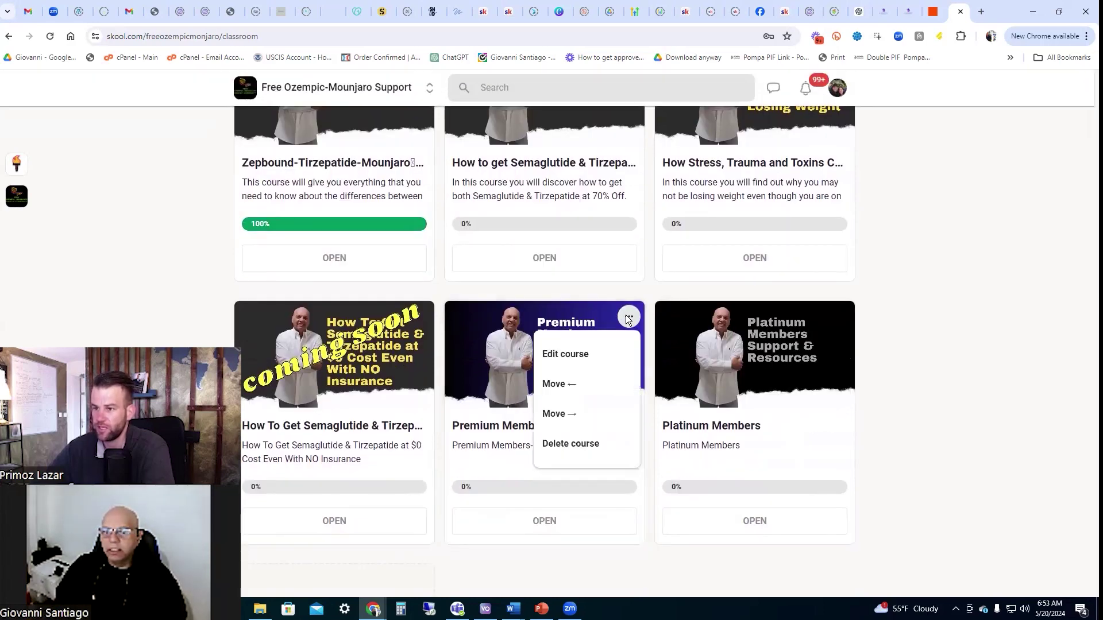
pyautogui.click(580, 356)
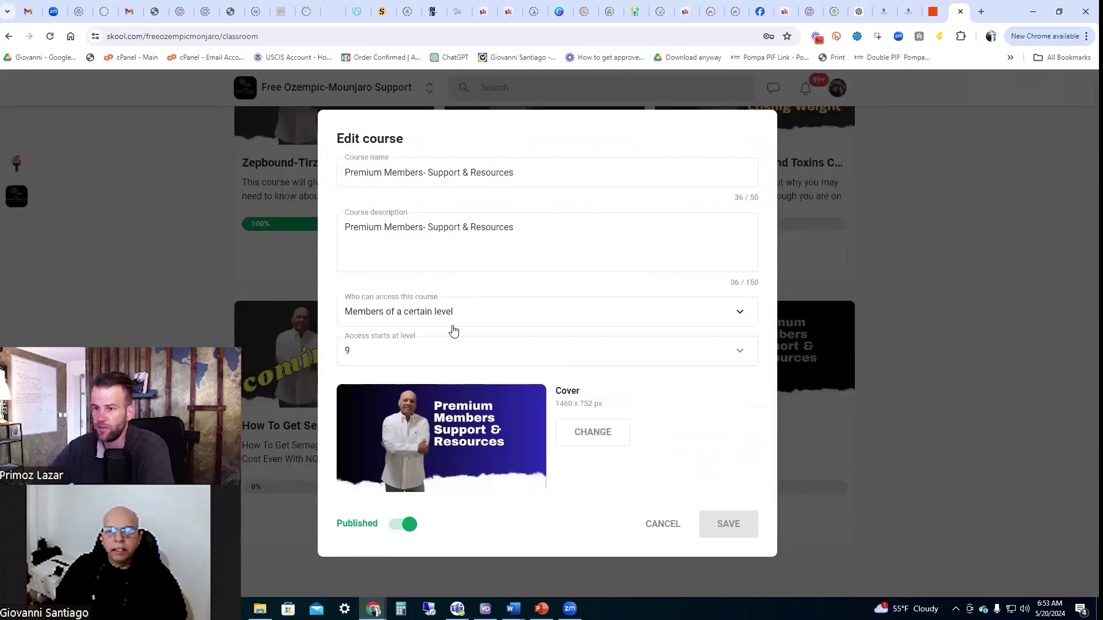
# Set the course access to 'Only some members have access' and save it
pyautogui.click(393, 316)
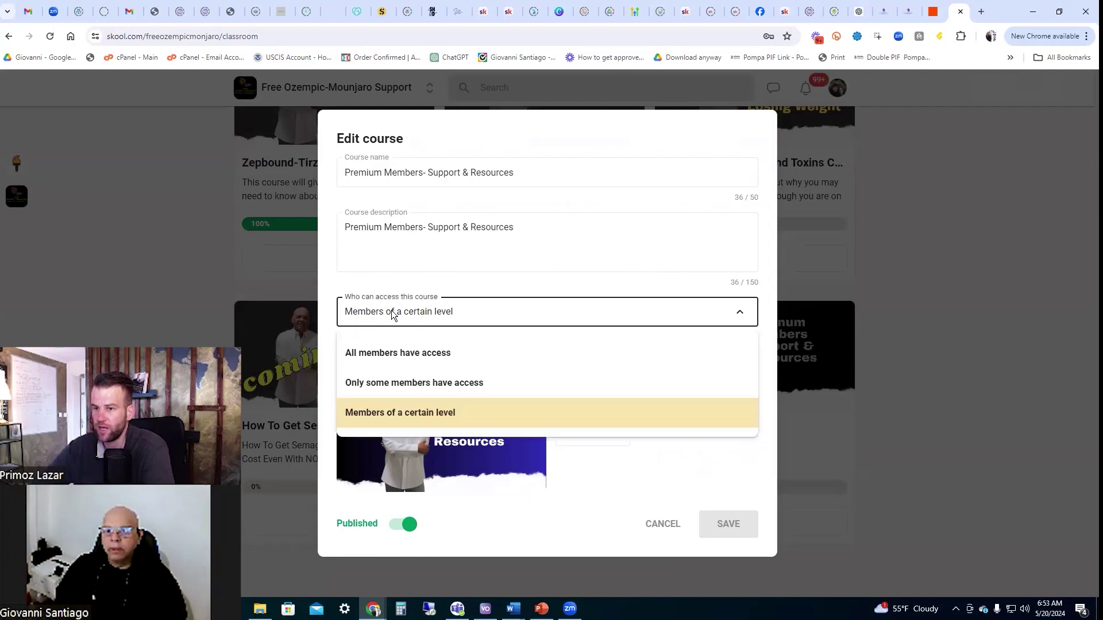
pyautogui.click(395, 382)
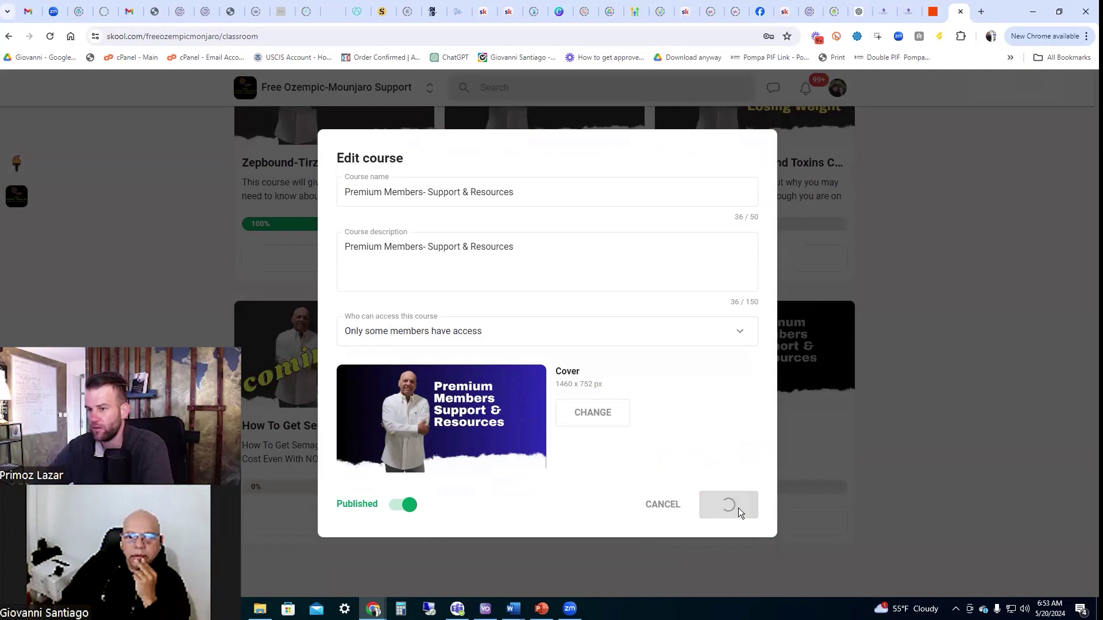
pyautogui.click(729, 505)
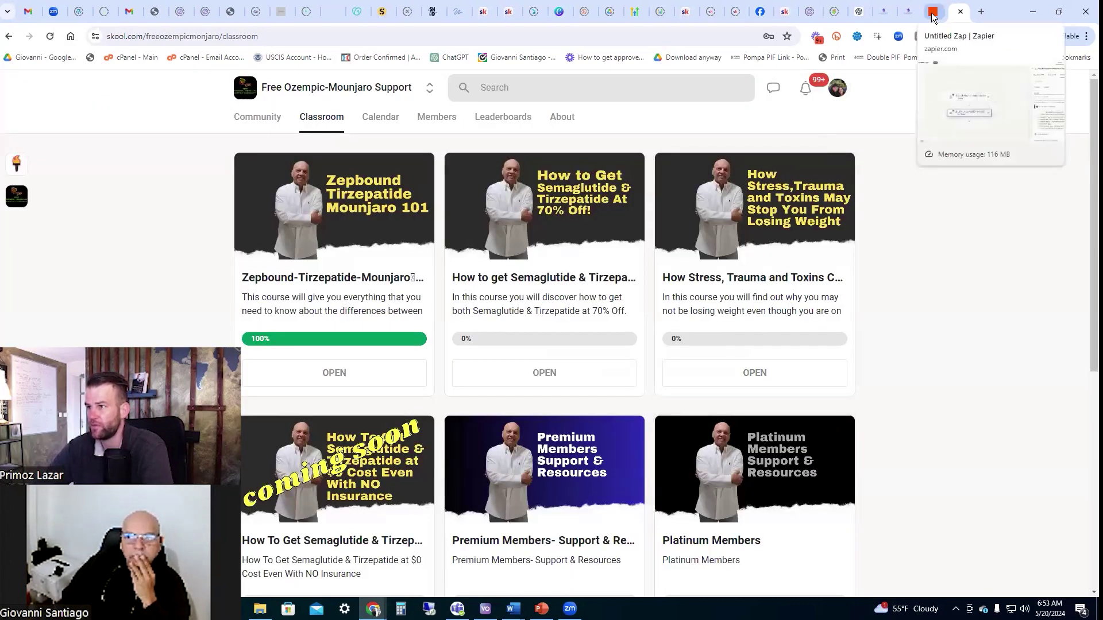
# Refresh the Skool step's fields, choose the Premium Members- Support & Resources course, and continue to testing
pyautogui.click(933, 13)
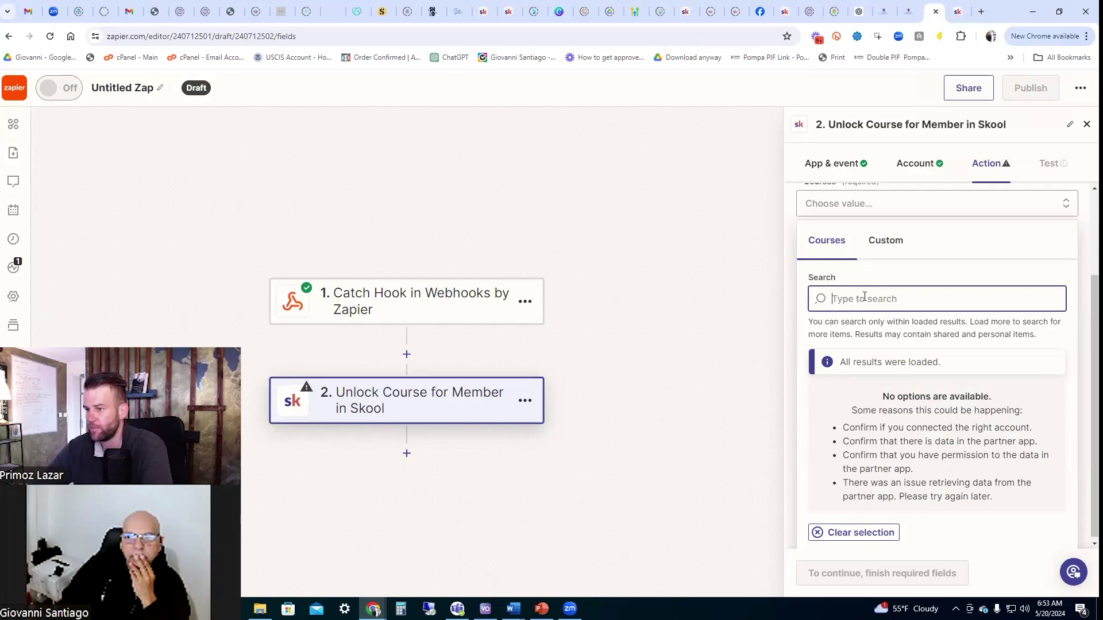
pyautogui.scroll(2, 864, 296)
pyautogui.click(909, 203)
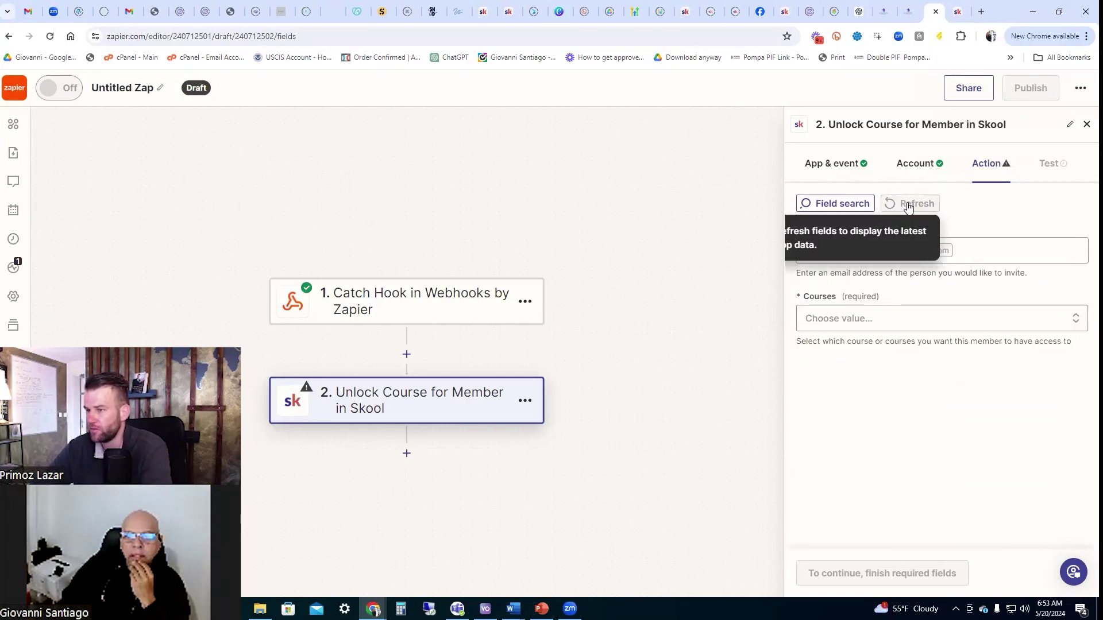
pyautogui.click(836, 320)
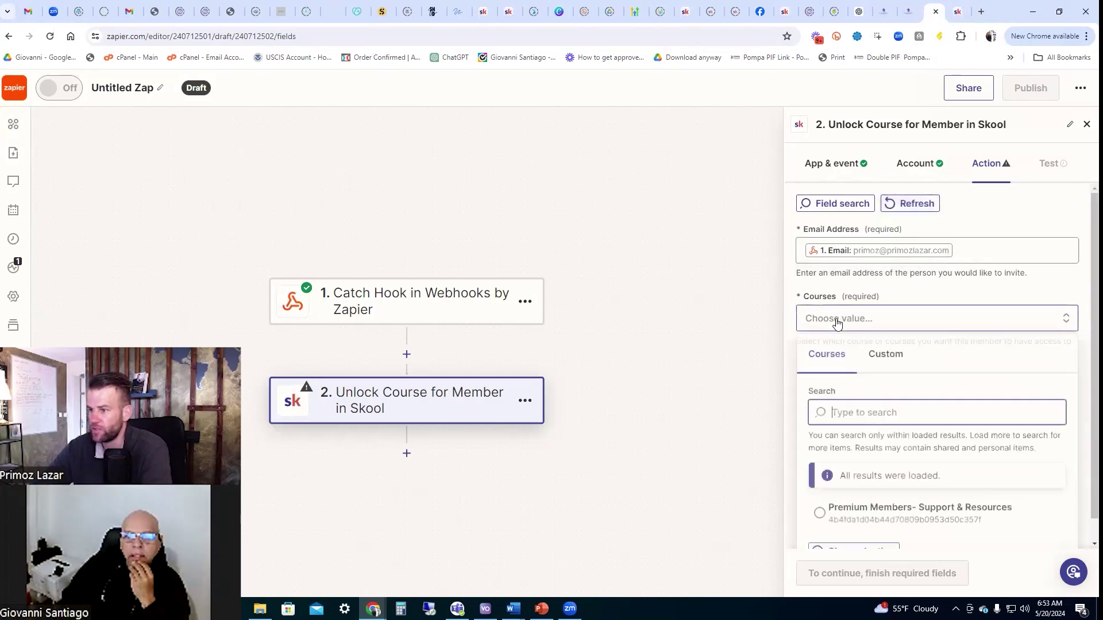
pyautogui.click(819, 515)
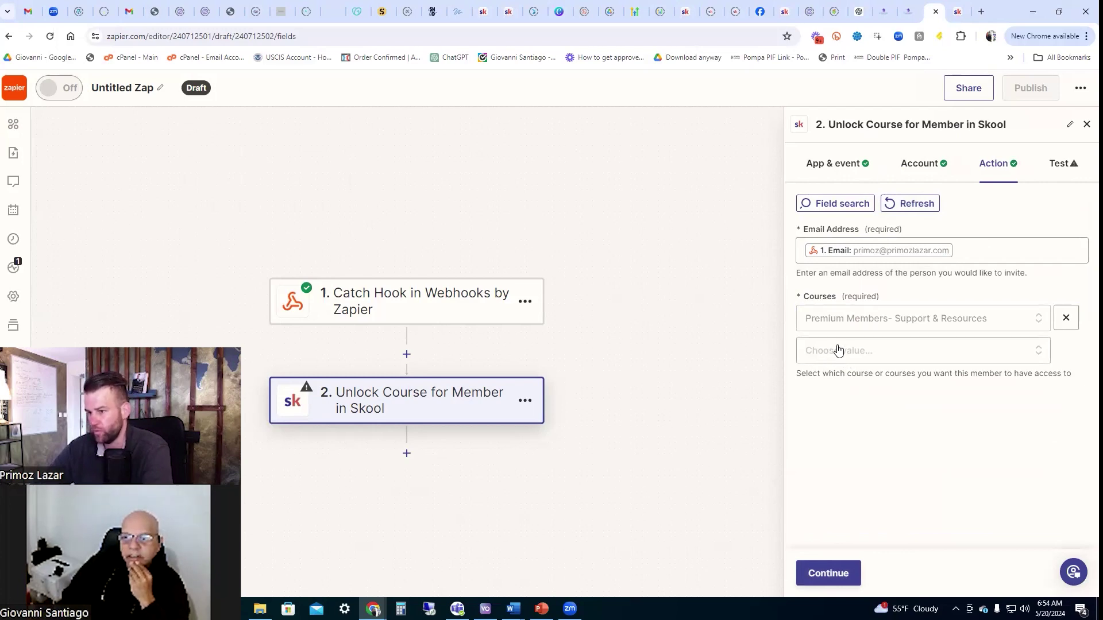
pyautogui.click(827, 573)
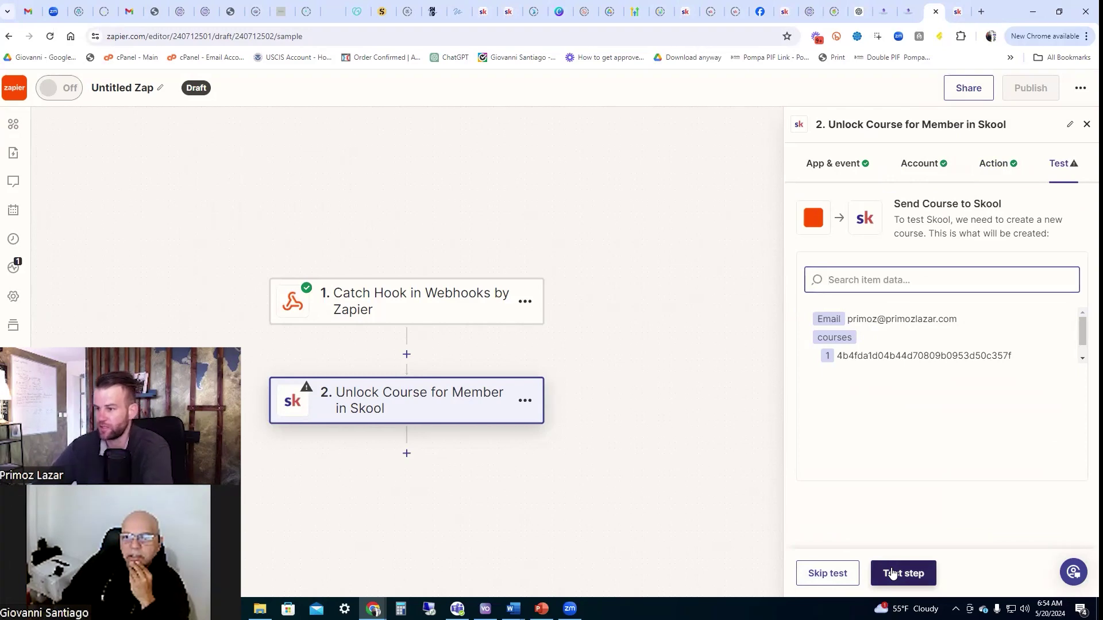
# Test the course unlock step, get an OK from Skool, and publish the zap
pyautogui.click(893, 573)
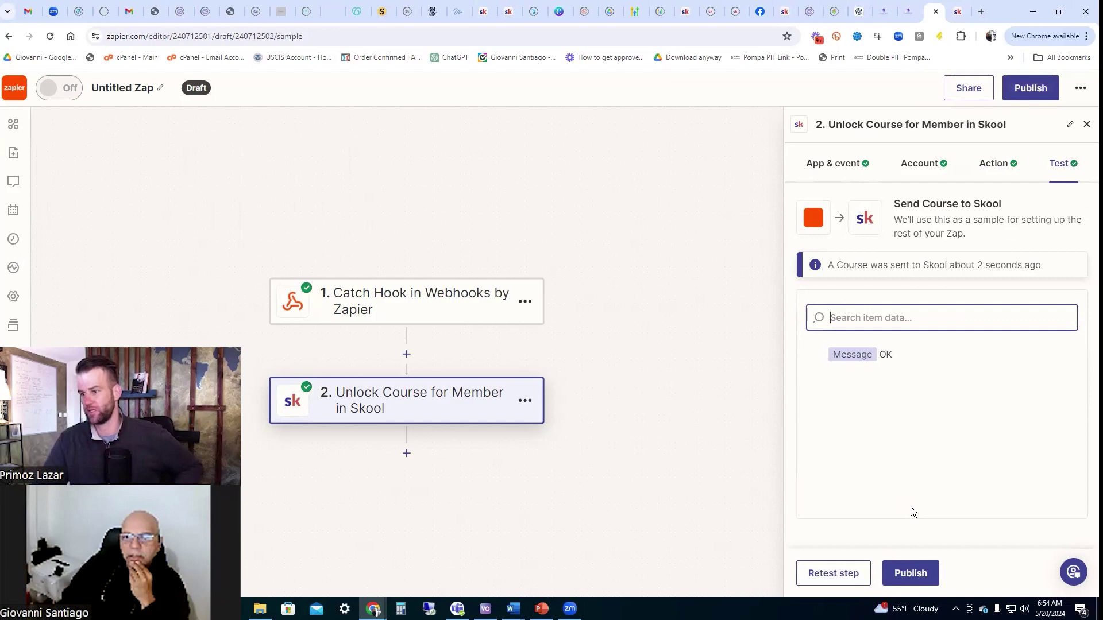
pyautogui.click(907, 571)
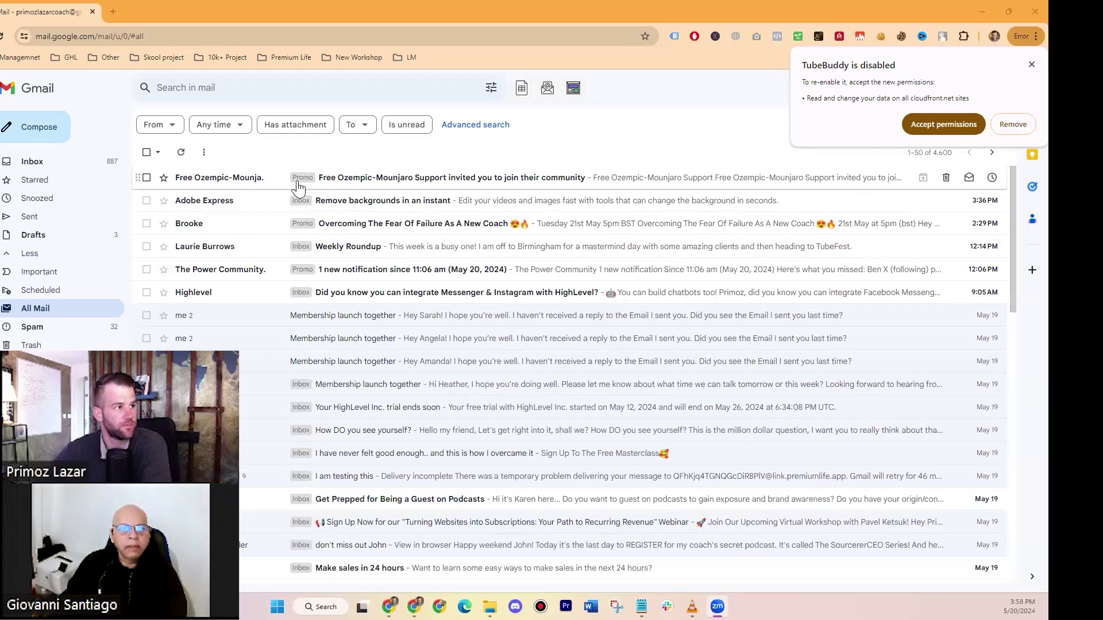
# Read the Free Ozempic-Mounjaro Support invite email in Gmail's All Mail
pyautogui.click(362, 179)
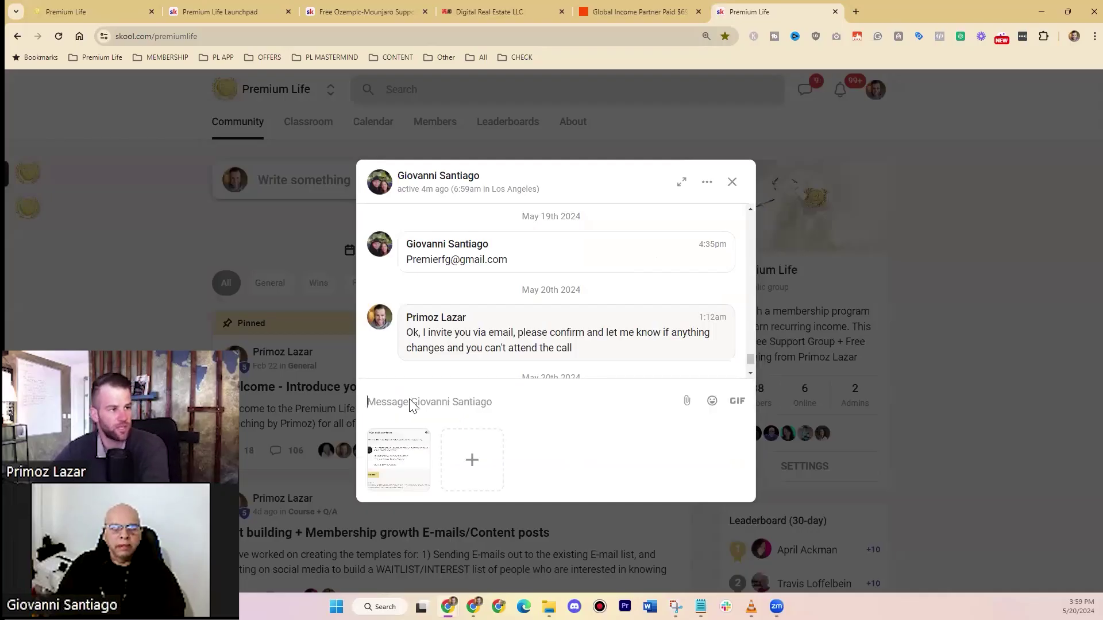
# Send the invite screenshot in the Skool chat and view it full size
pyautogui.press('Return')
pyautogui.click(420, 395)
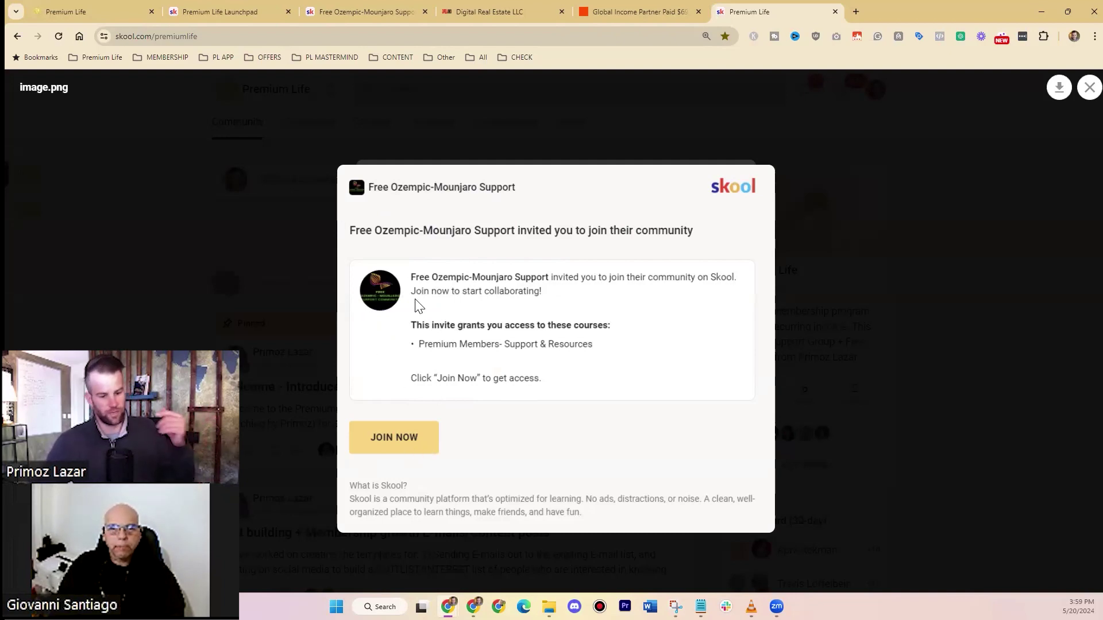
pyautogui.click(780, 301)
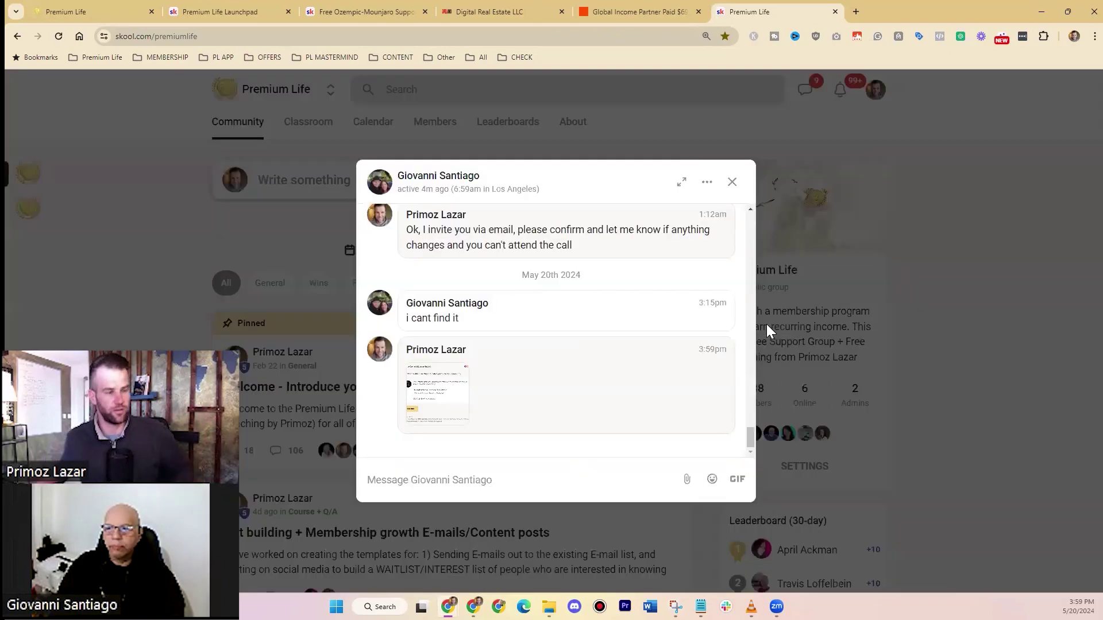